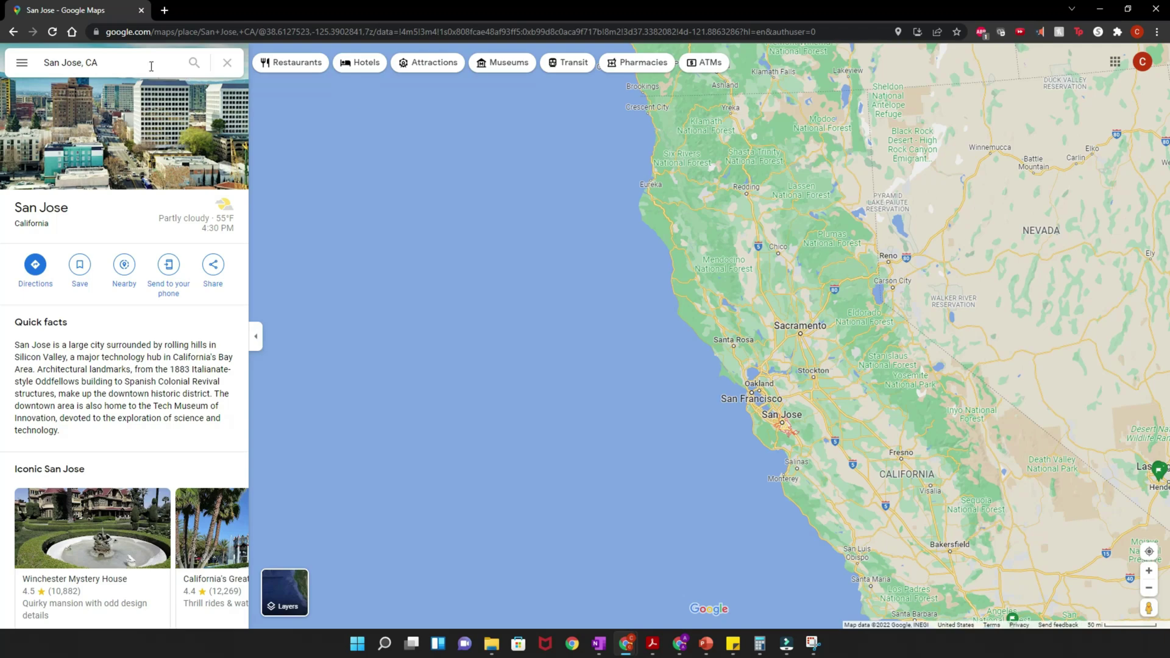
Get driving directions from Eugene, OR to San Jose, CA and capture a screenshot of the map area with the route.
click(34, 268)
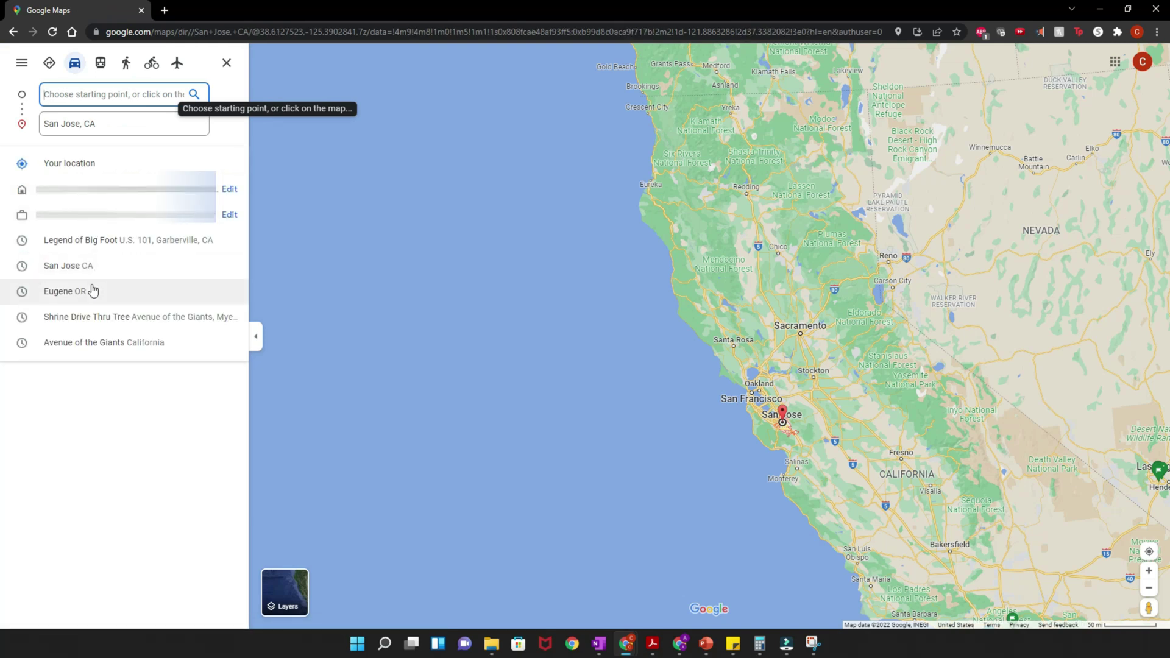
click(65, 291)
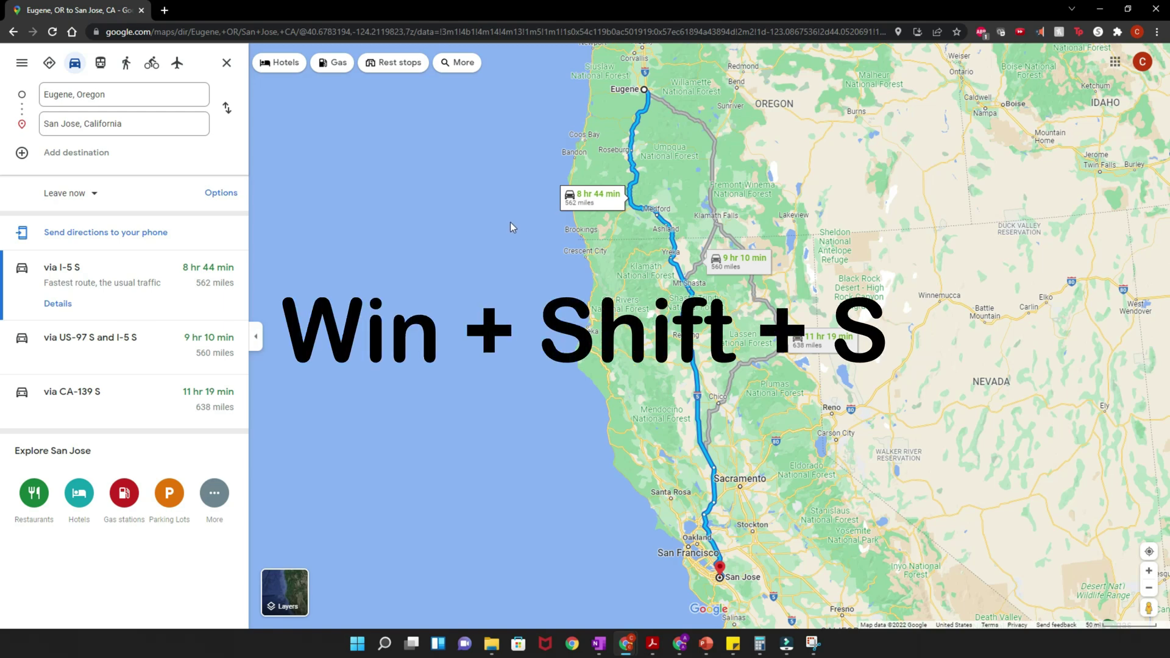
key(super+shift+s)
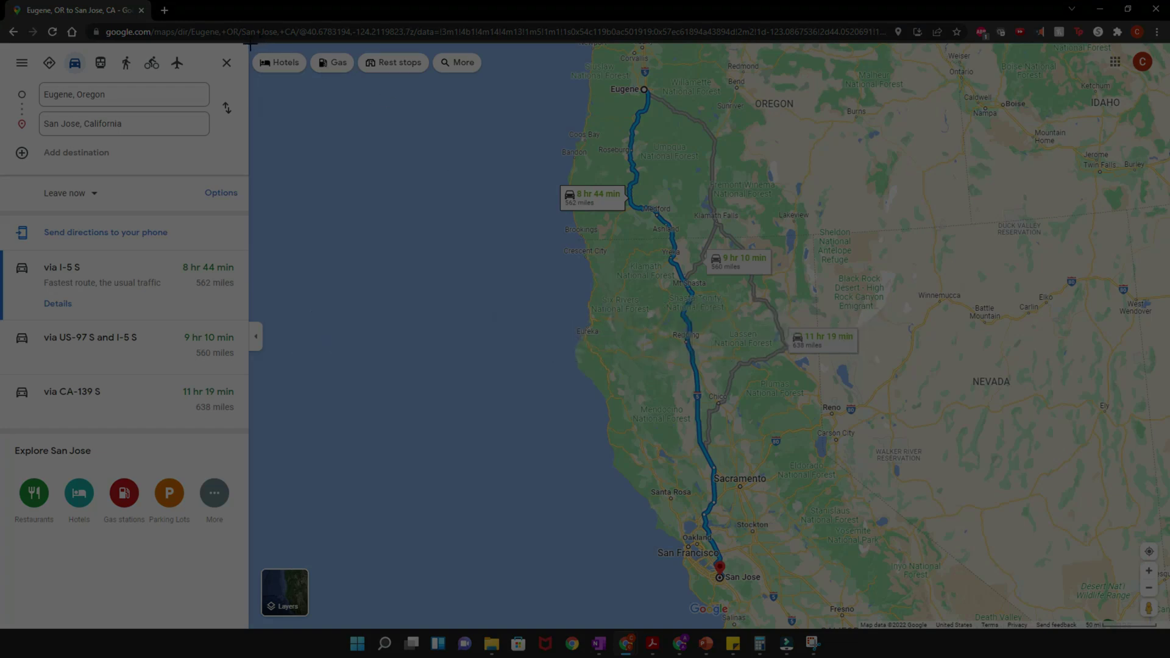
drag(249, 44, 1168, 628)
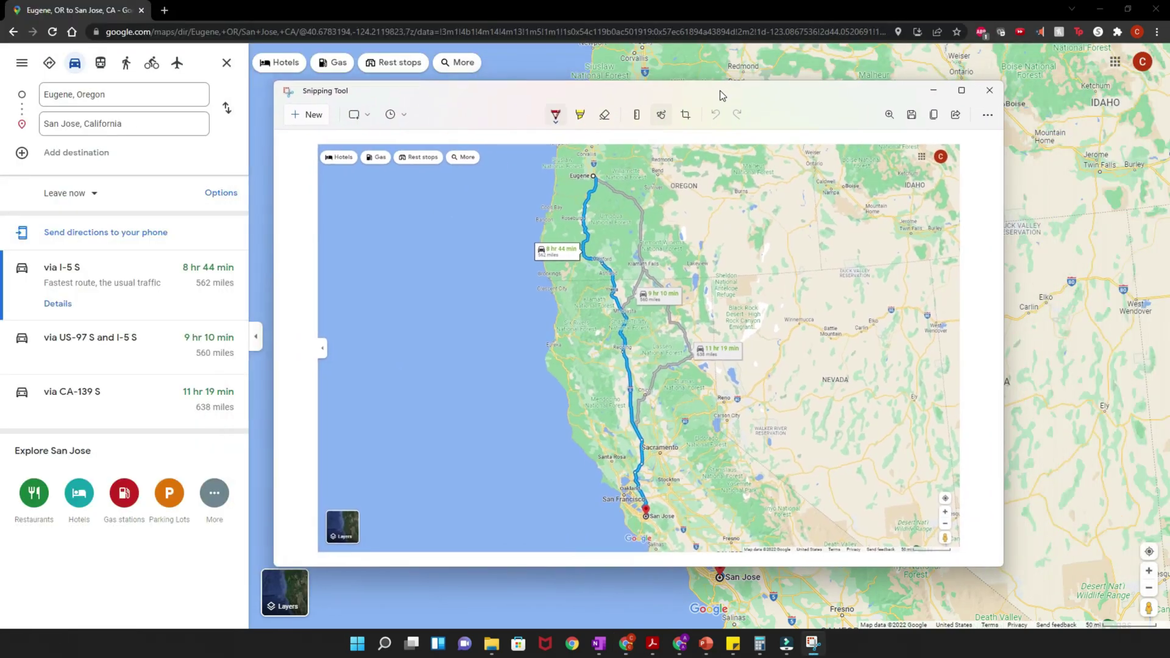
Save the route screenshot to the Desktop as a JPG named 1 and minimize the Snipping Tool.
click(913, 116)
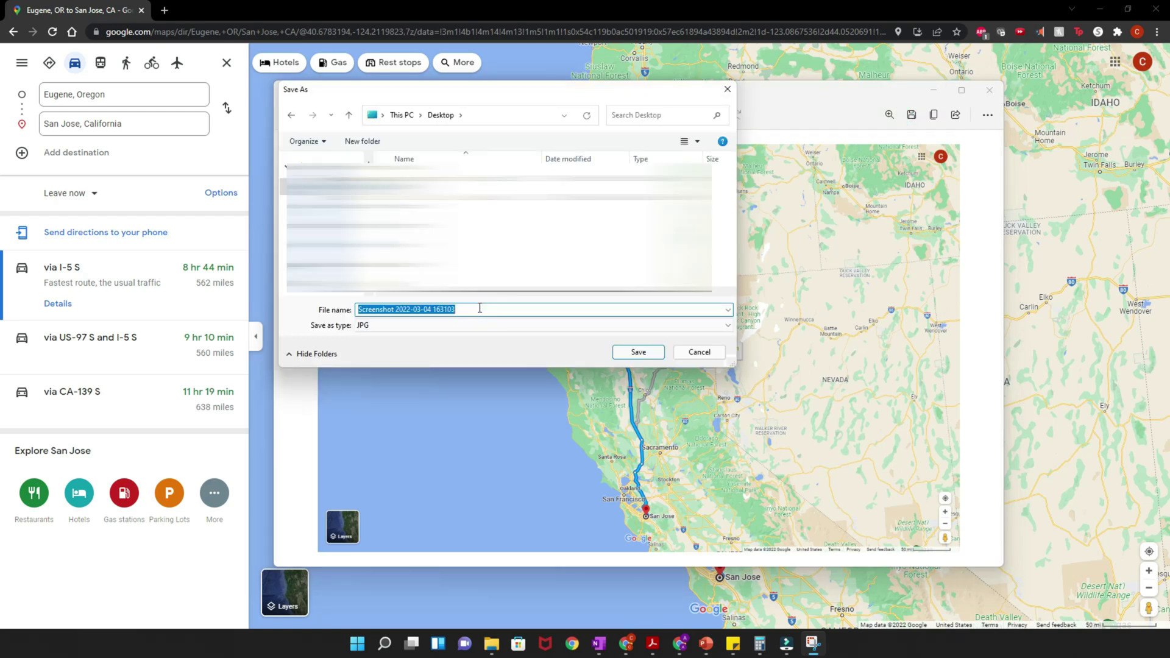
click(479, 309)
click(638, 352)
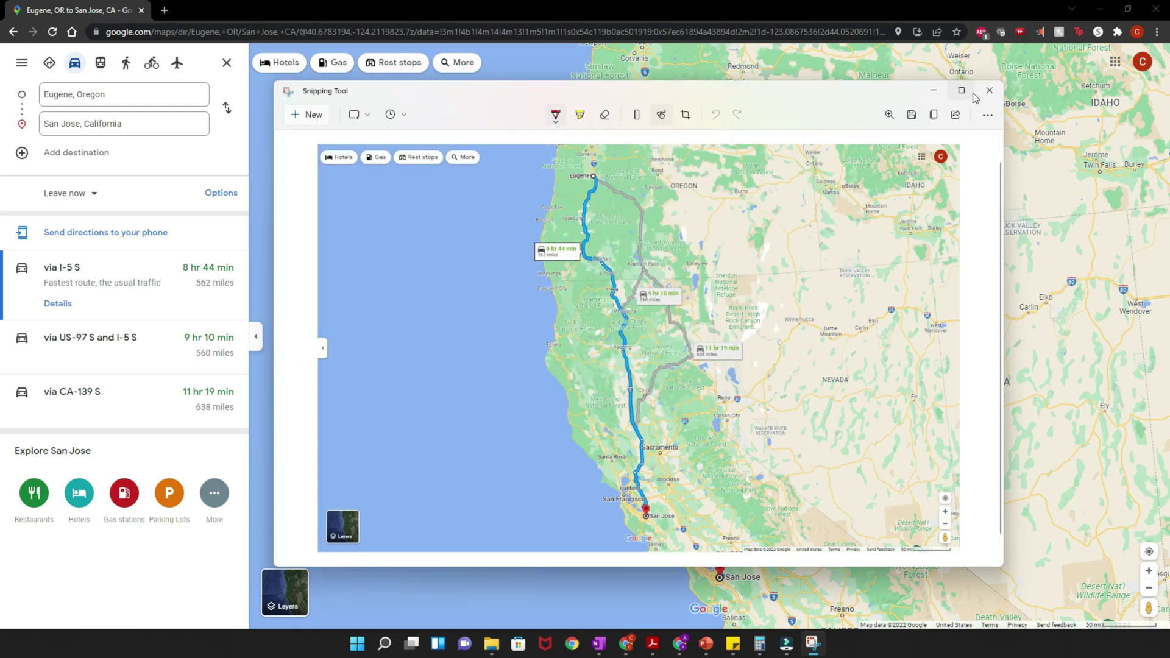
click(933, 91)
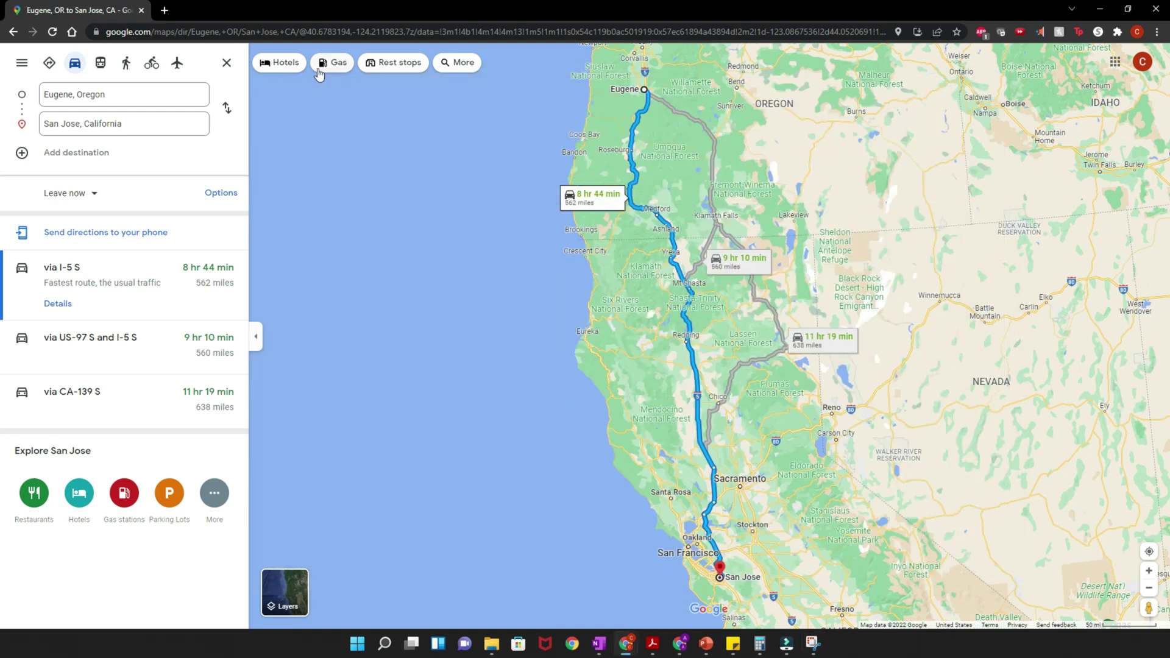
Close the directions and capture a screenshot of the same map area without the route.
click(226, 64)
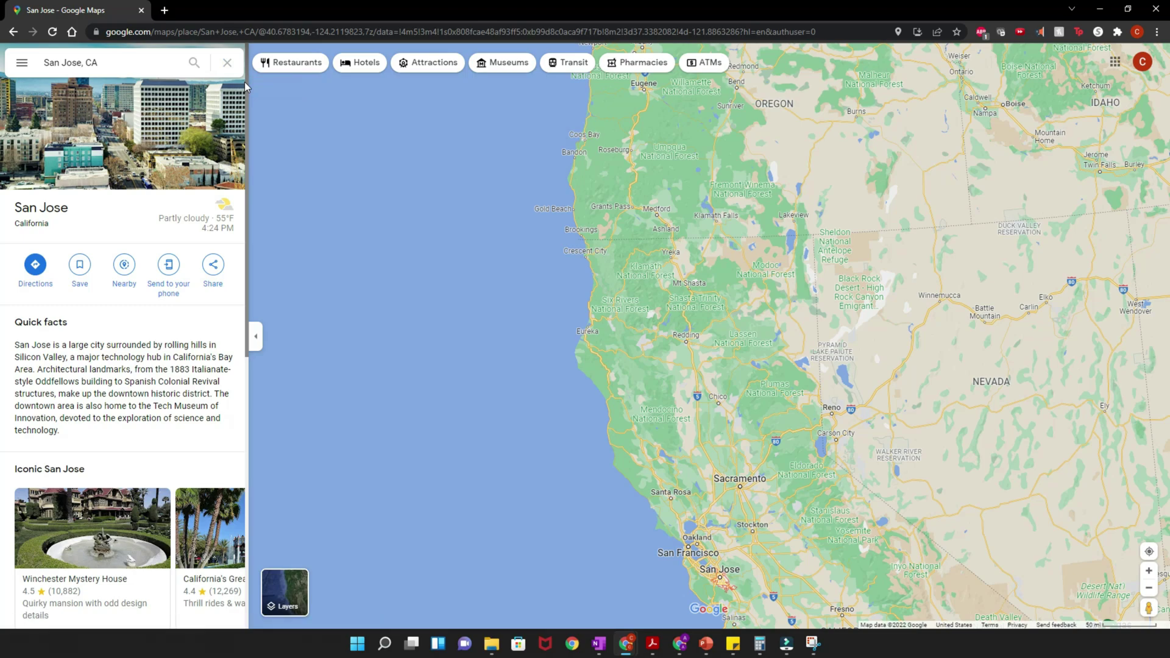
key(super+shift+s)
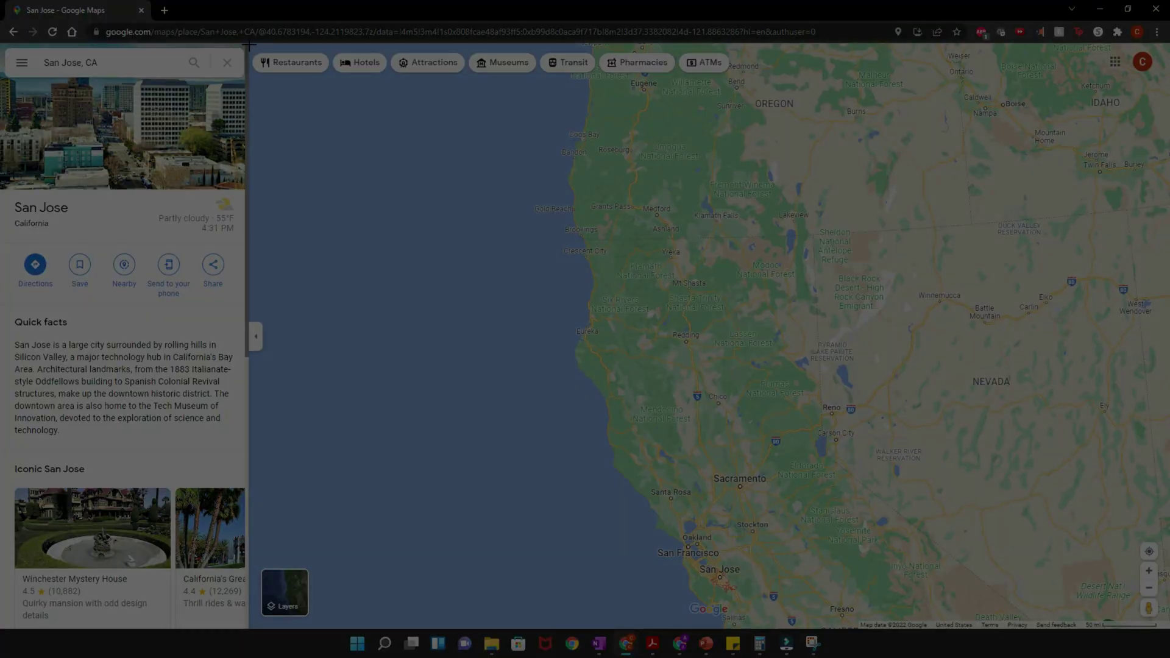
drag(249, 44, 1163, 629)
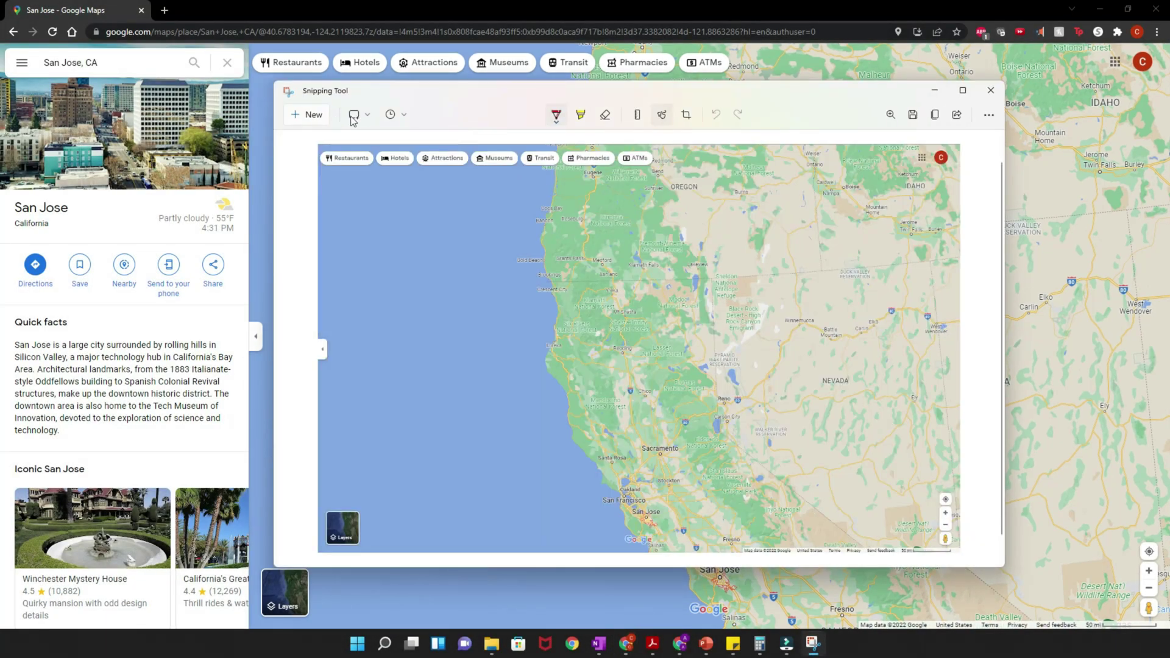
Save the plain map screenshot to the Desktop as a JPG named 2 and close the Snipping Tool.
click(913, 114)
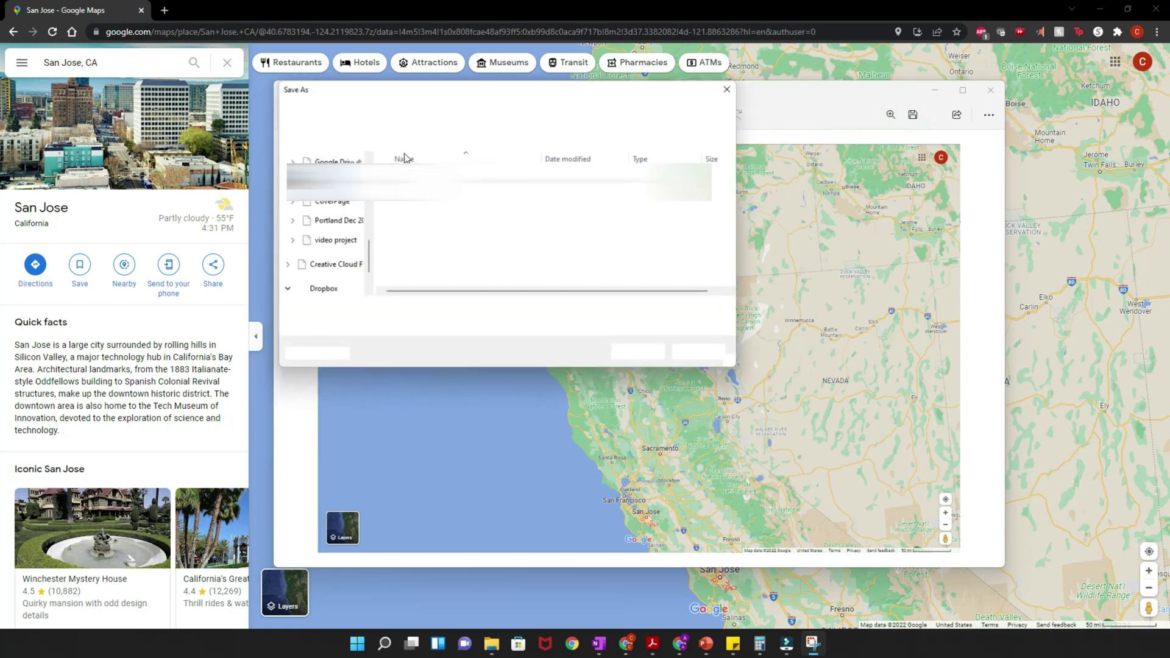
text(1)
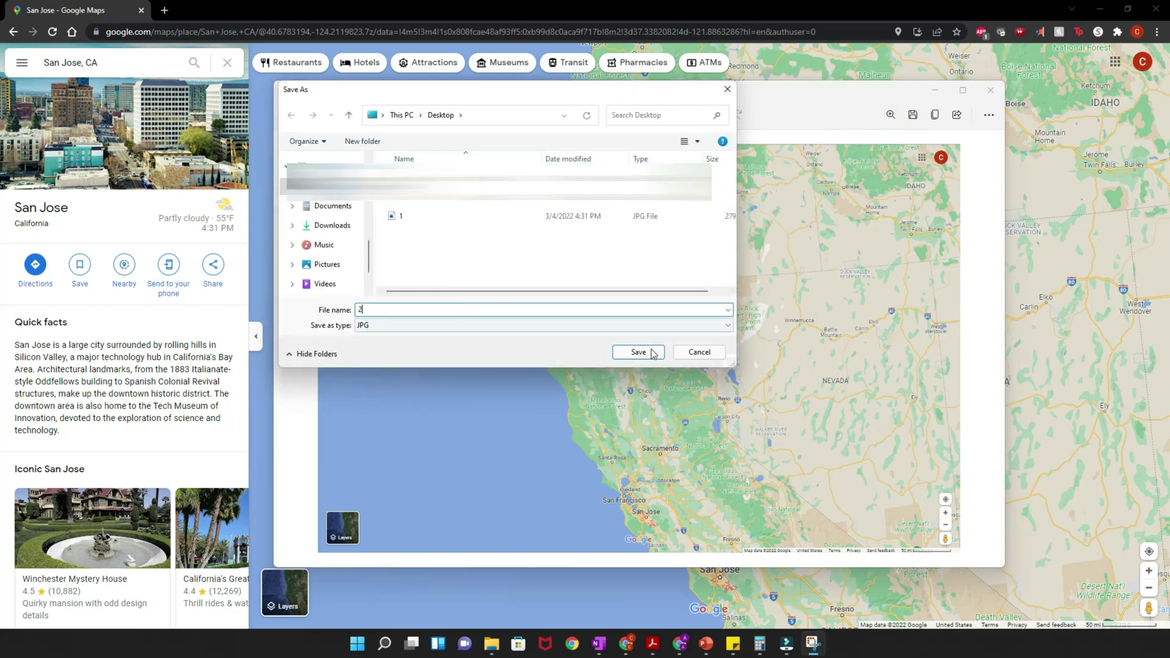
click(638, 352)
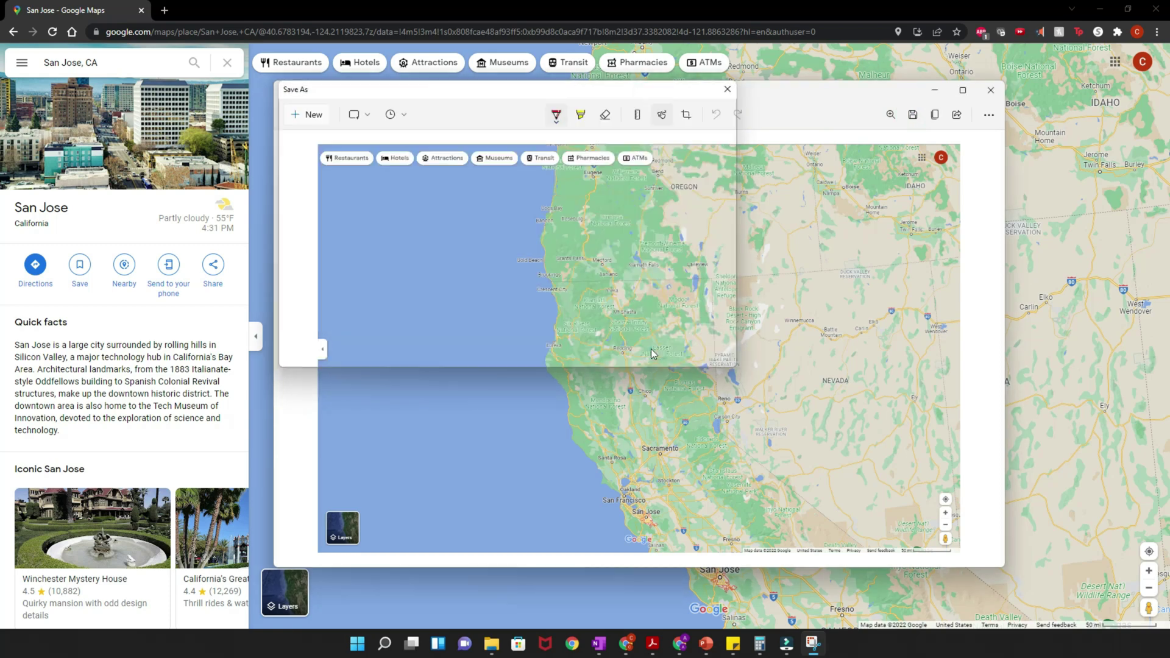
click(990, 98)
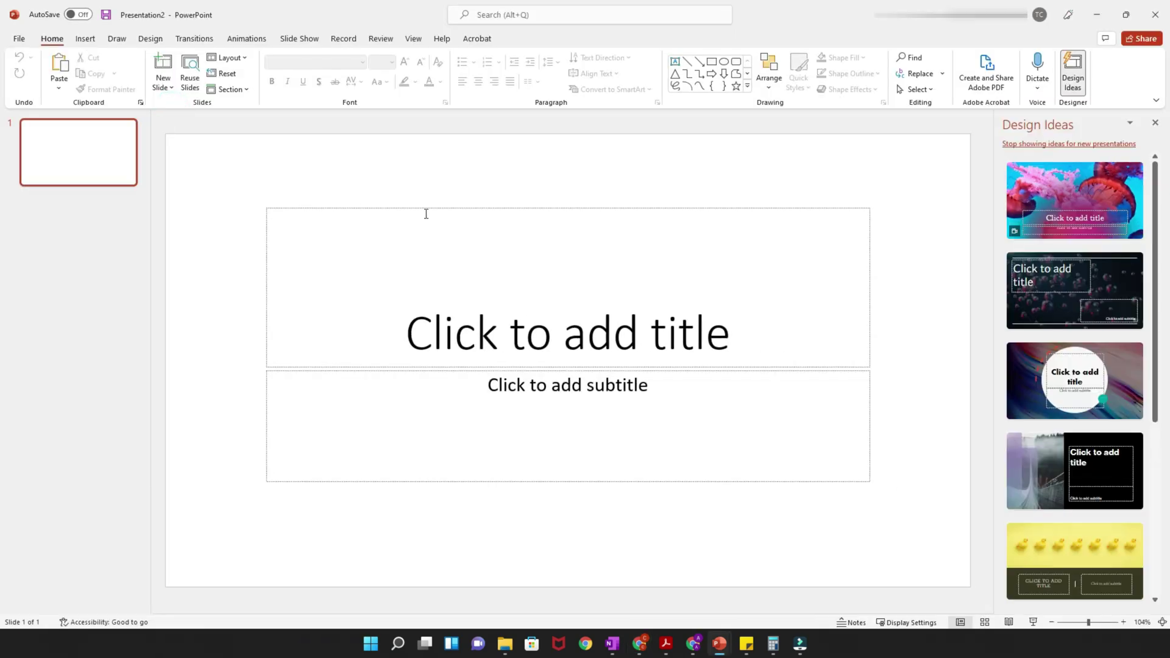
In the blank PowerPoint presentation, delete the title and subtitle placeholders from the first slide.
drag(238, 178, 896, 527)
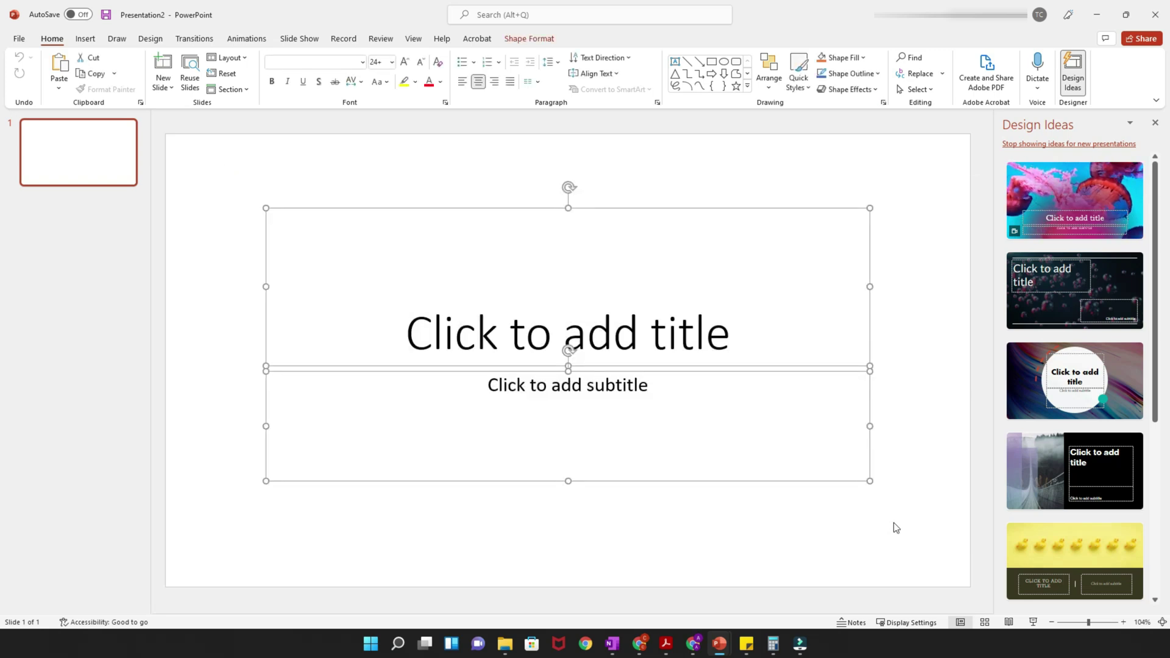
key(Delete)
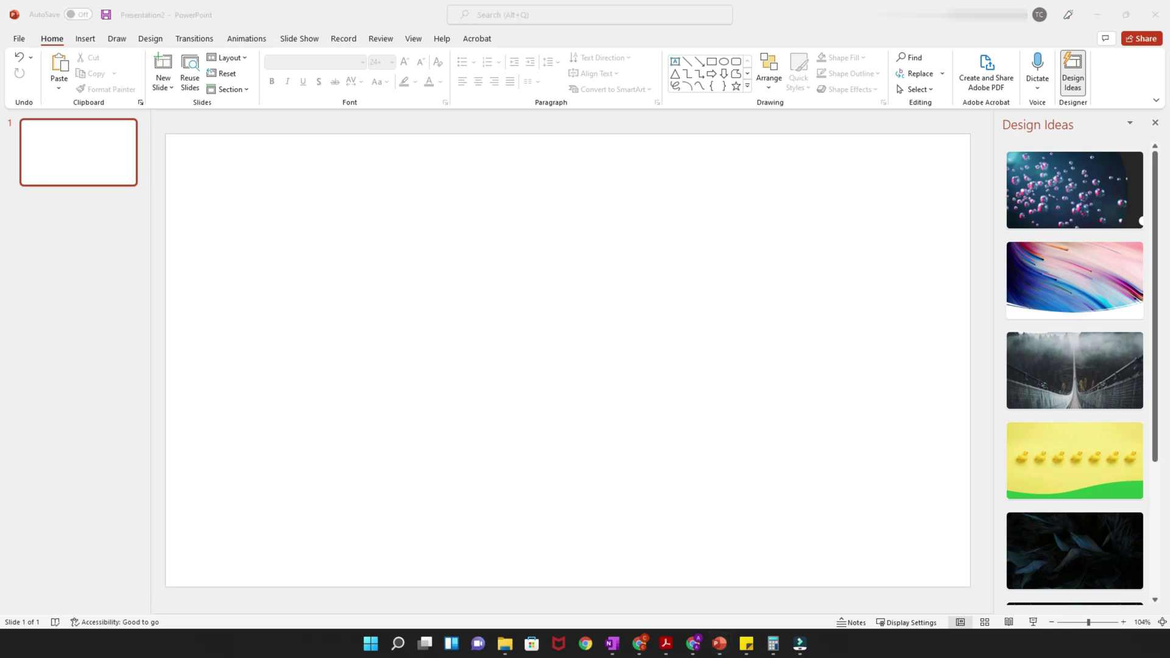
Insert the plain map image on the slide with the route map image aligned on top at 7.5" height, and close Design Ideas.
key(super+d)
key(super+d)
drag(535, 258, 535, 260)
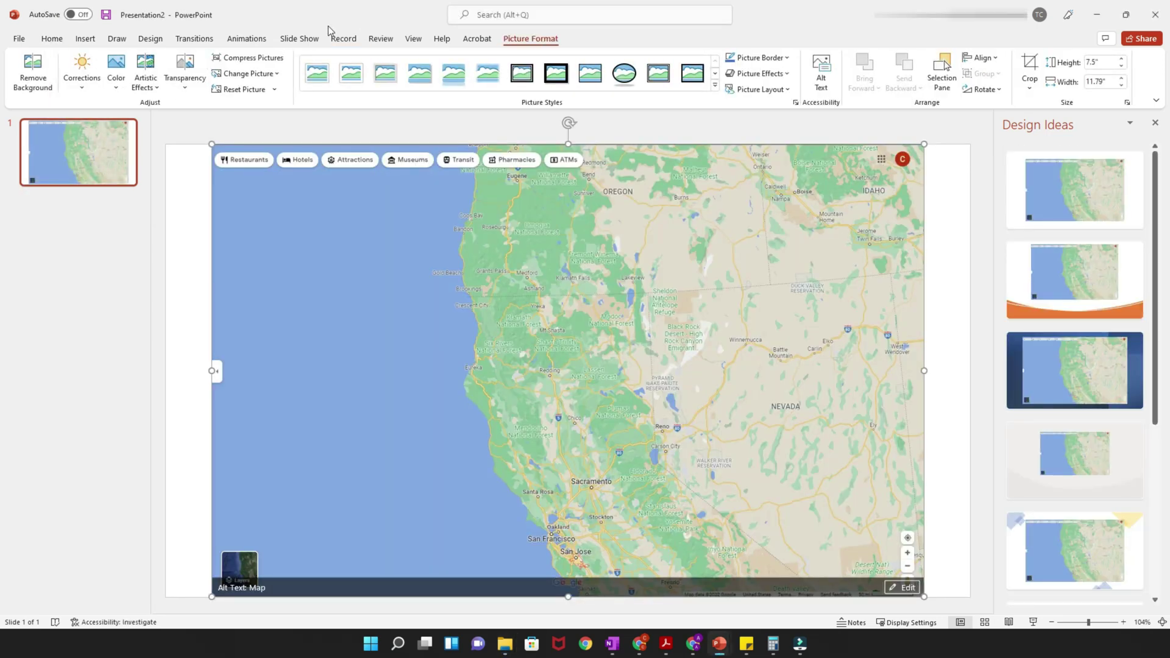
click(199, 192)
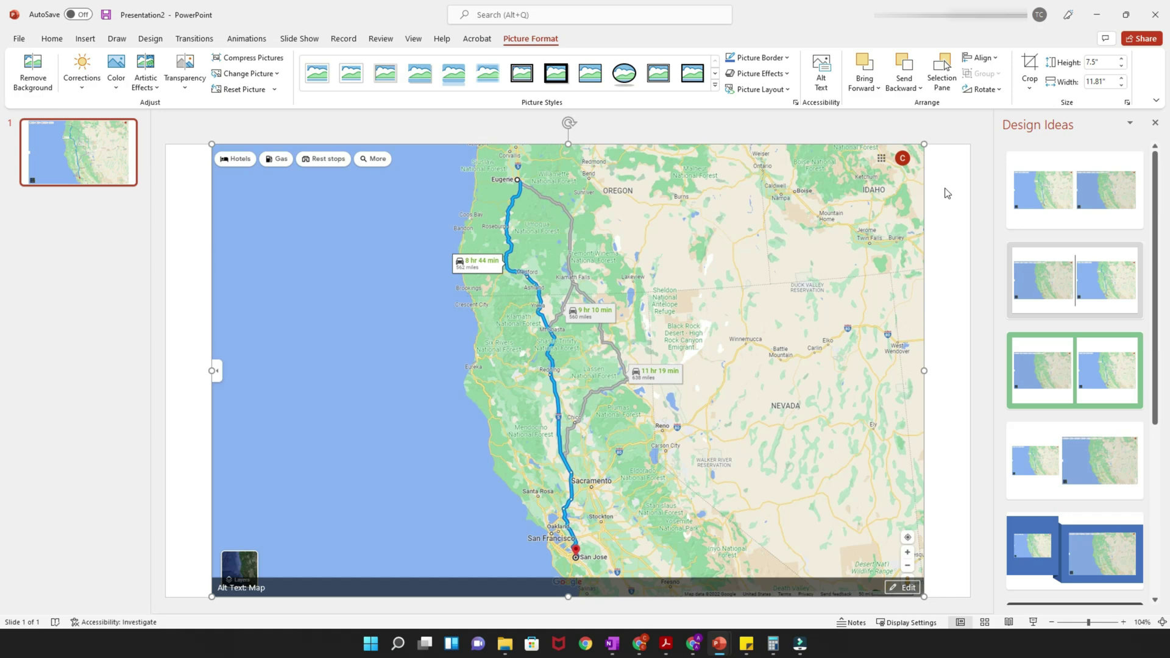
click(1156, 123)
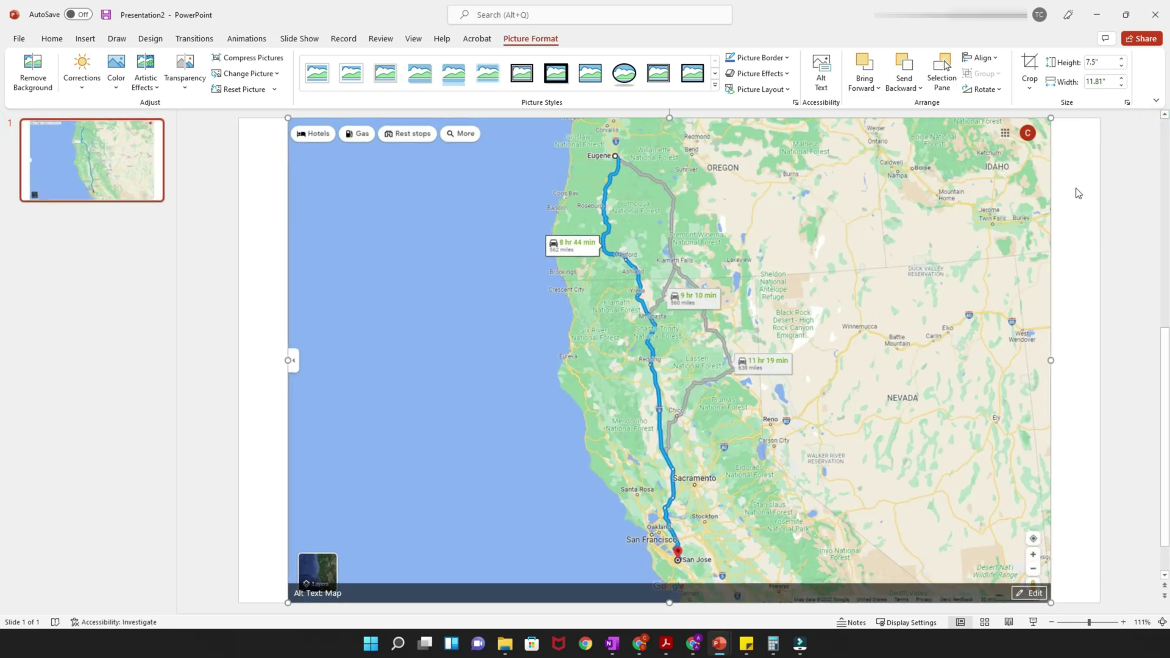
click(1074, 207)
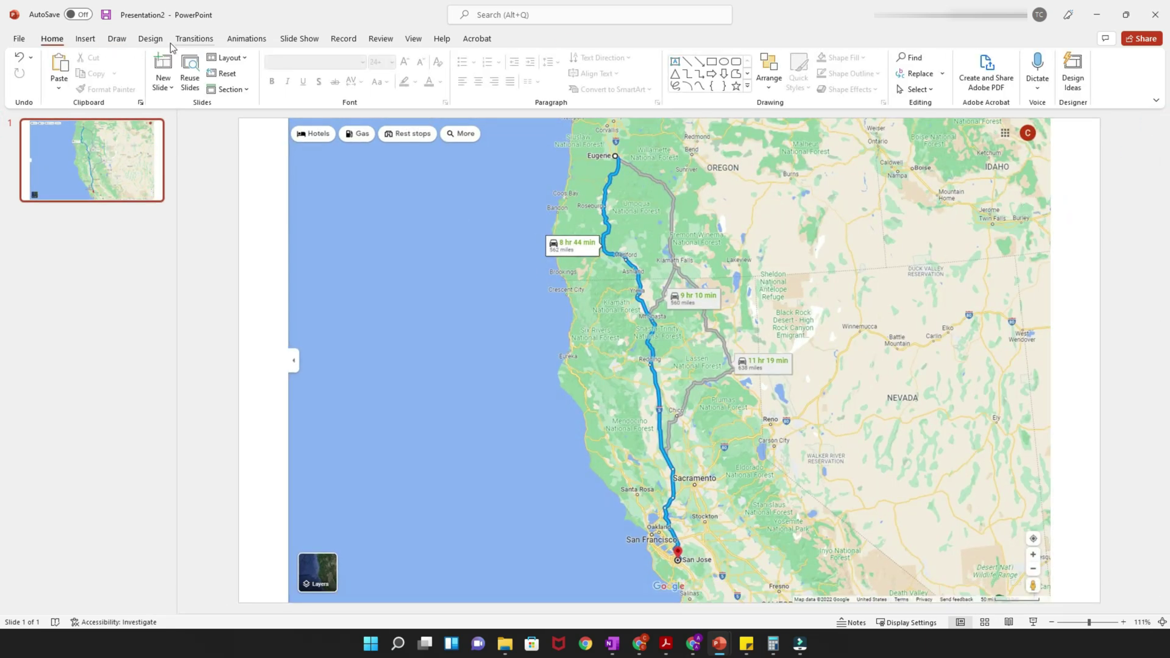
Apply a Wipe entrance animation to the route map picture.
click(242, 41)
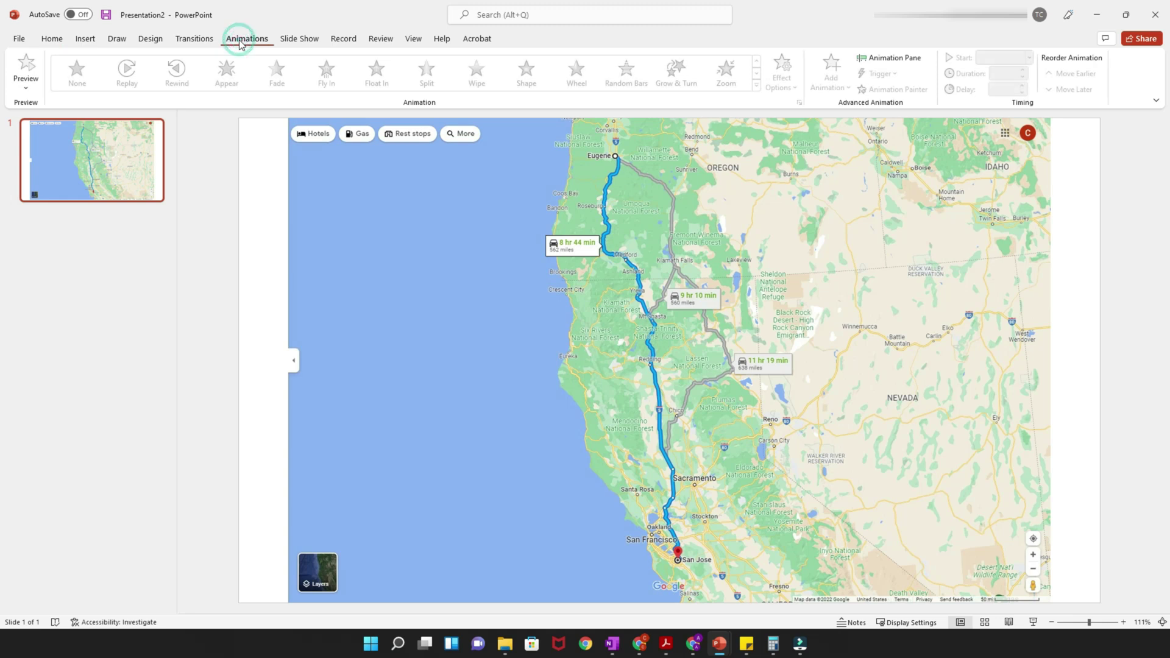
click(491, 188)
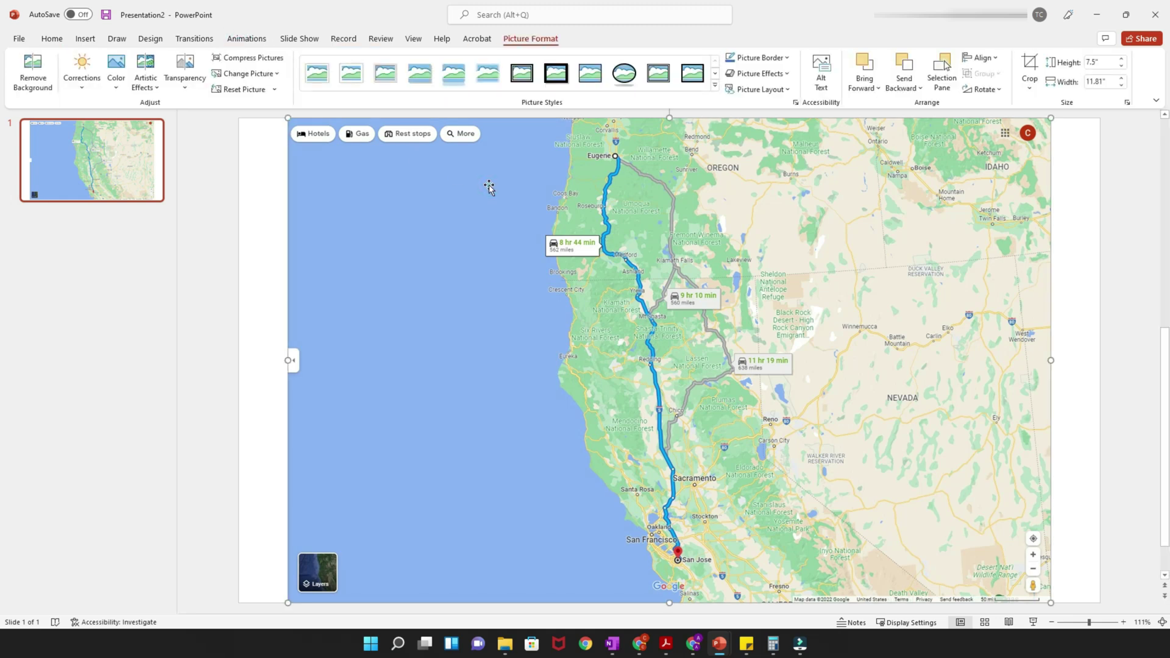
click(247, 42)
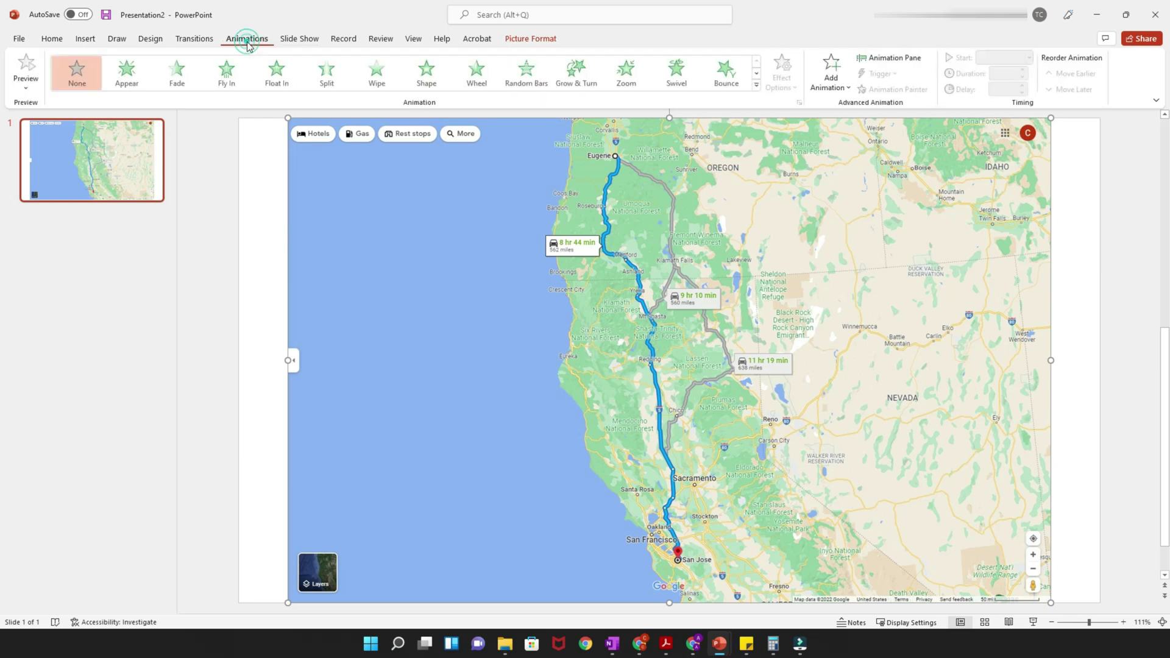
click(377, 72)
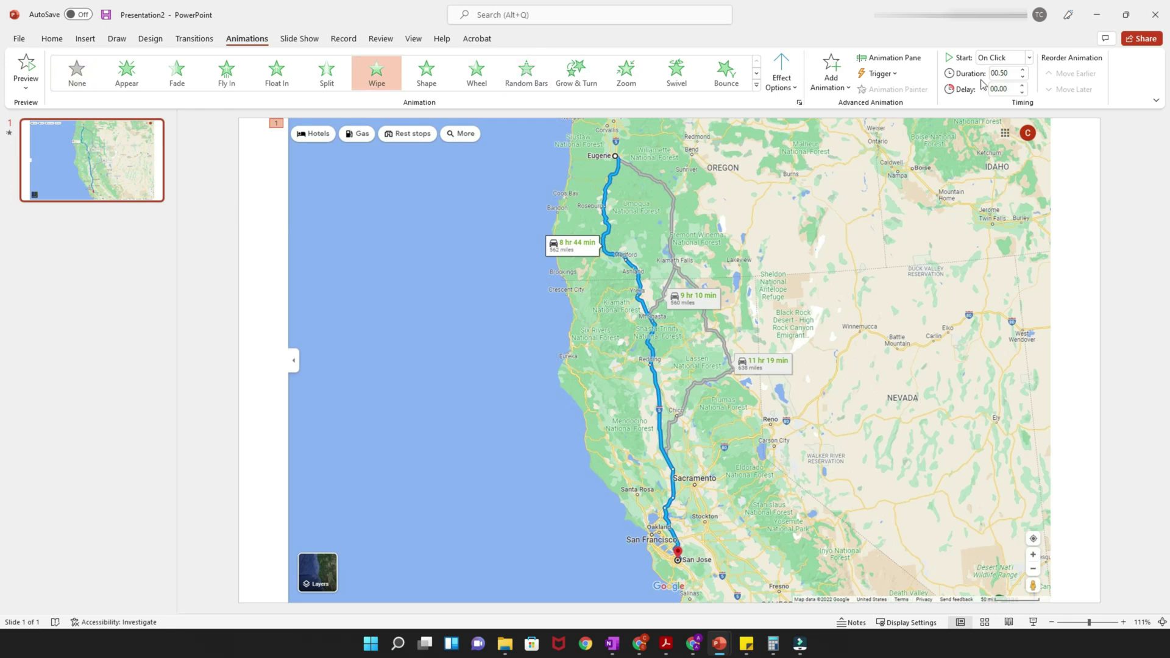
Set the Wipe animation's duration to 01.00 and preview it.
click(1023, 70)
click(1024, 70)
click(32, 71)
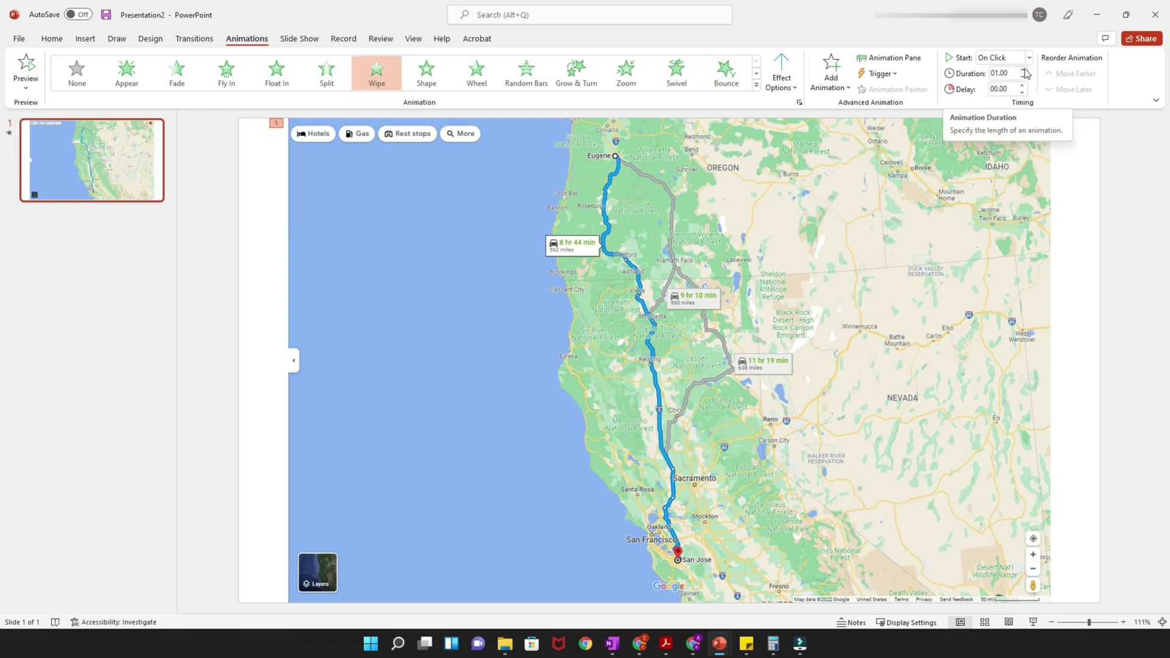
Change the Wipe direction to From Top, preview the animation and deselect the picture.
click(781, 89)
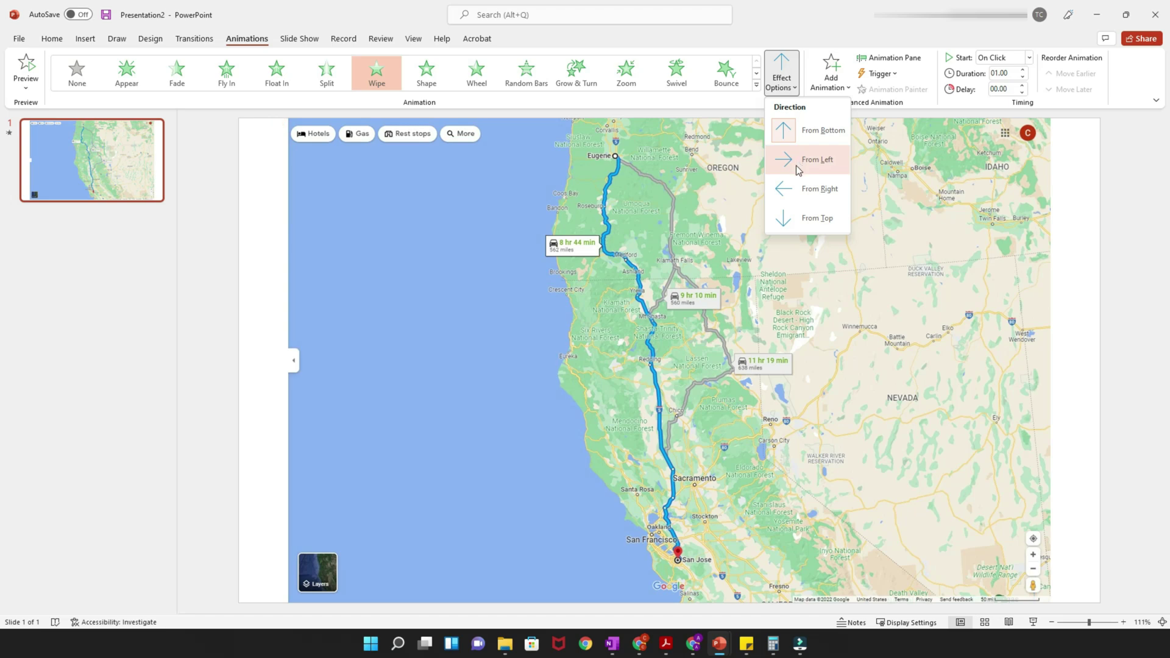
click(812, 226)
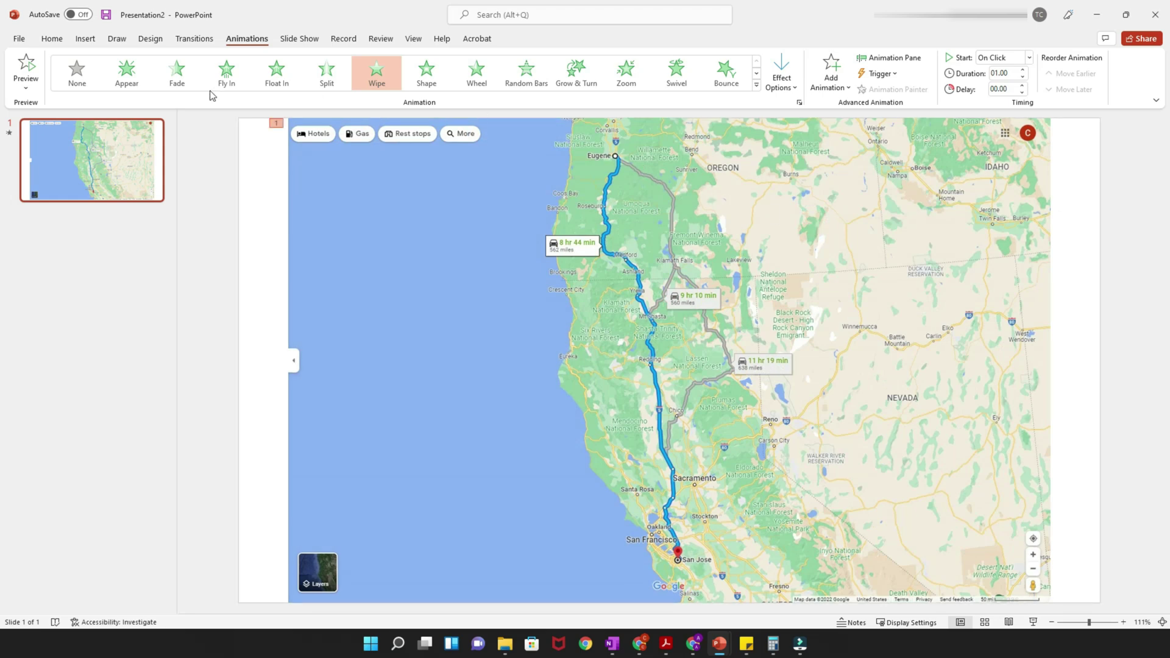
click(25, 67)
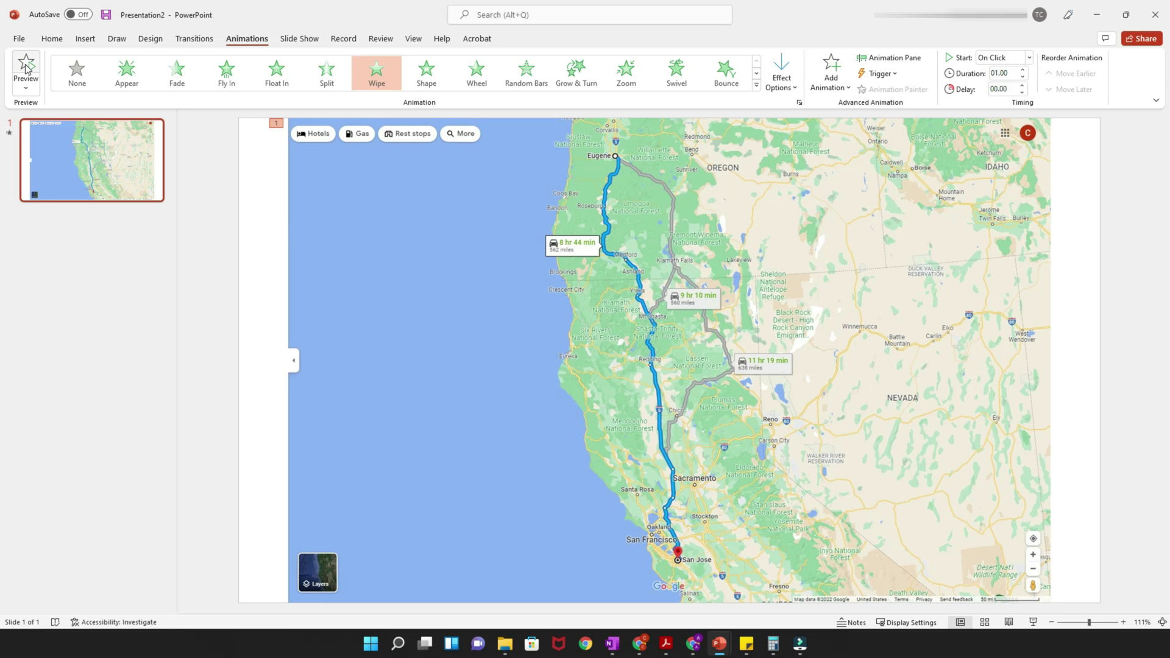
key(Escape)
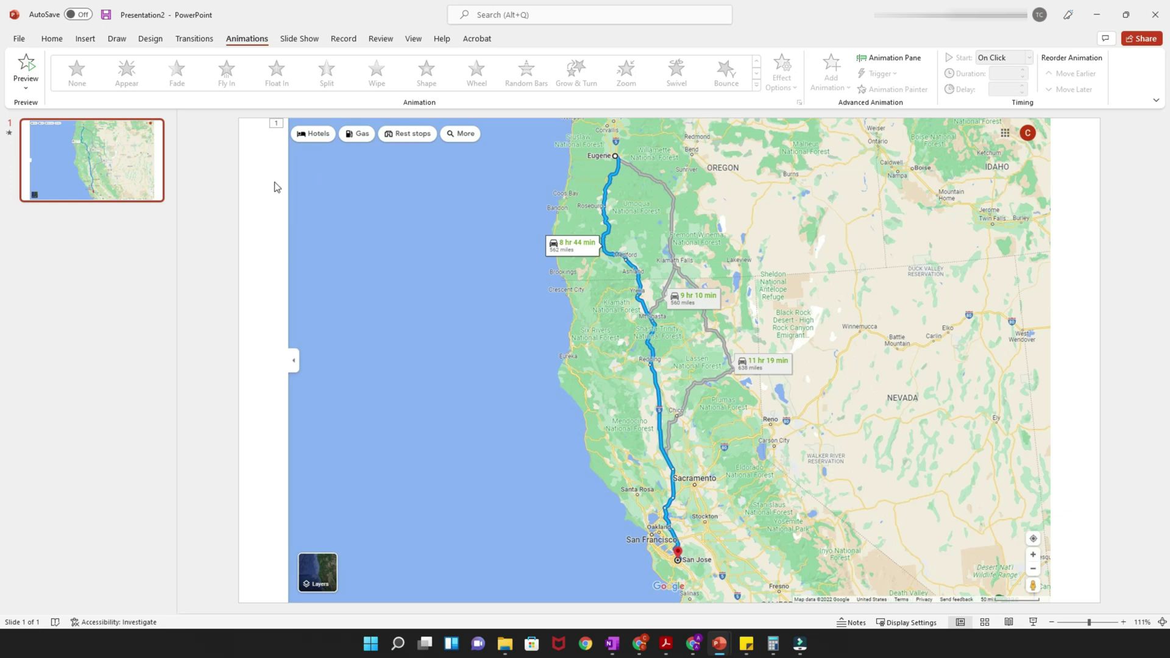
Record the slide show from the beginning, playing the route's Wipe animation during the recording, and replay the stopped recording.
click(344, 40)
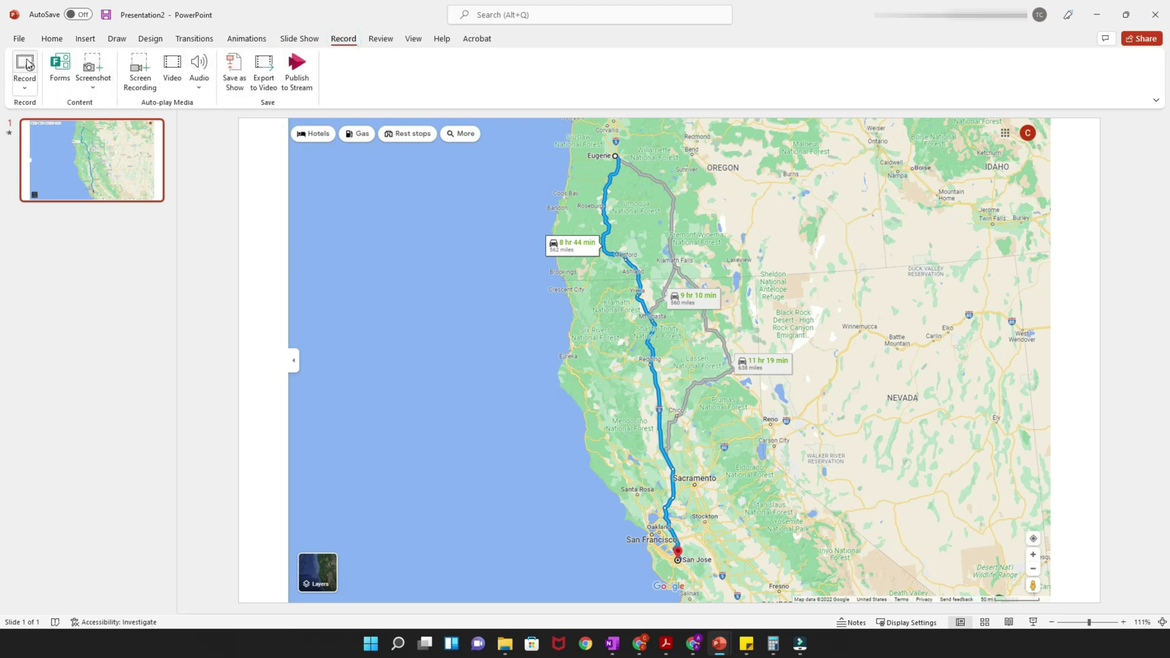
click(25, 87)
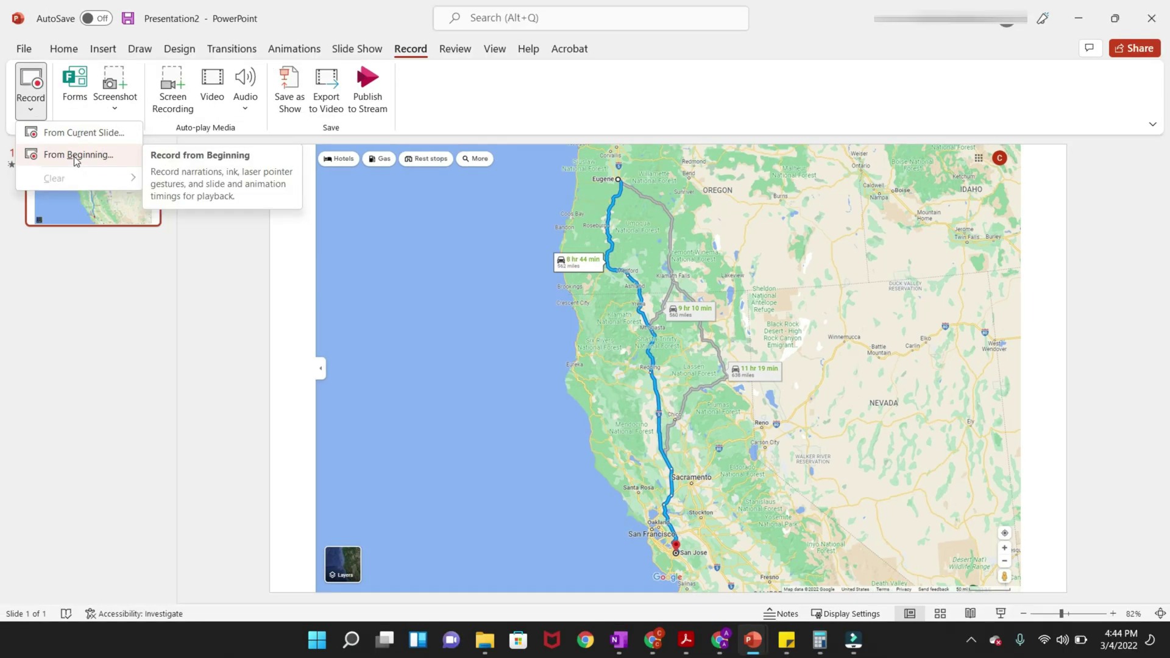
click(74, 156)
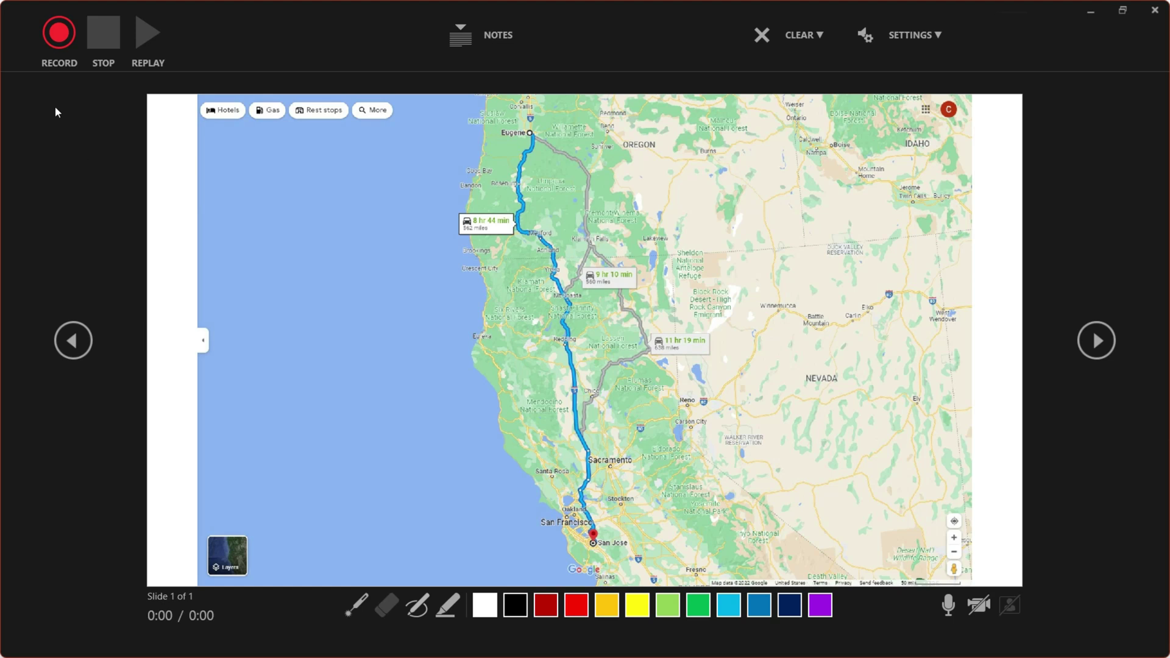
click(59, 33)
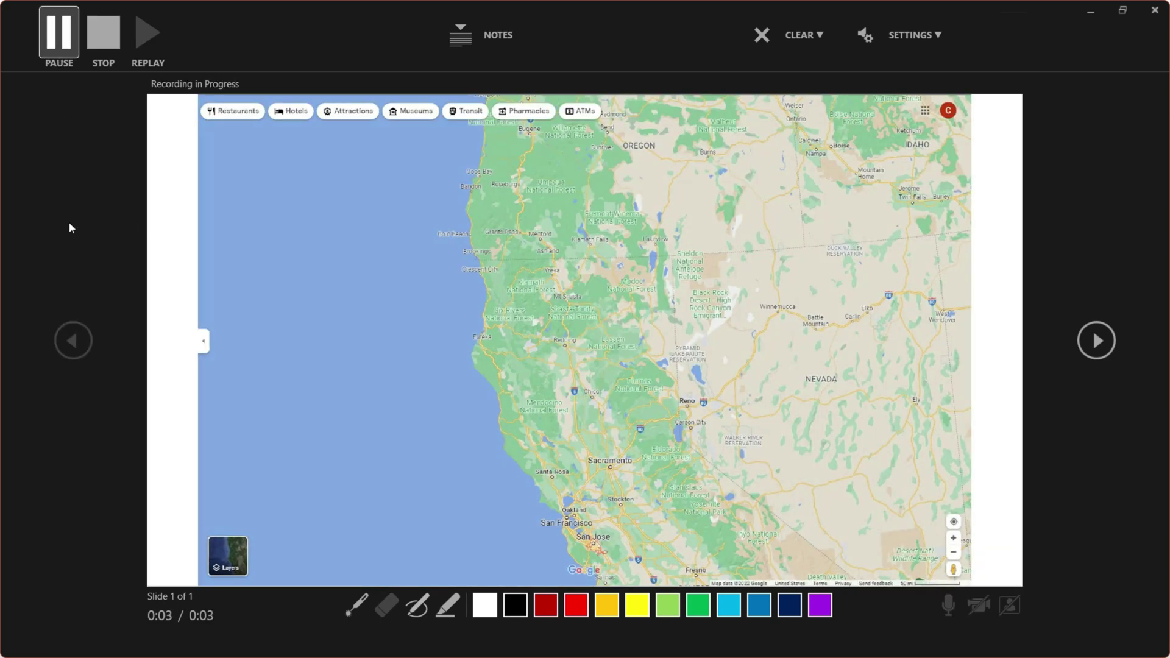
click(37, 210)
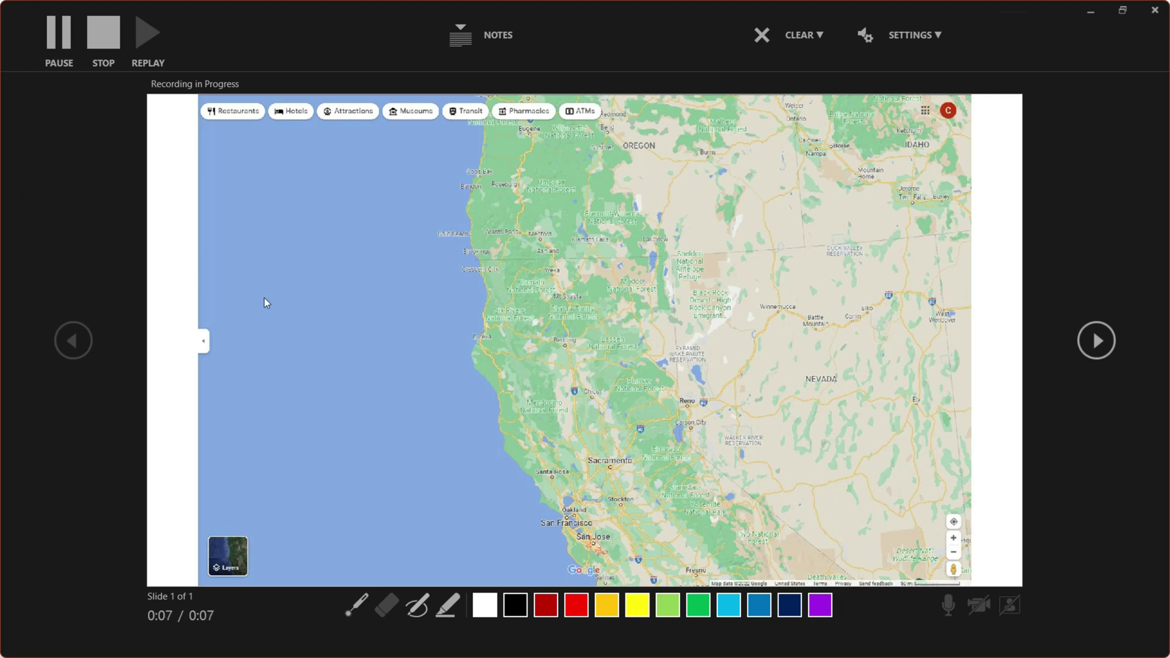
click(172, 291)
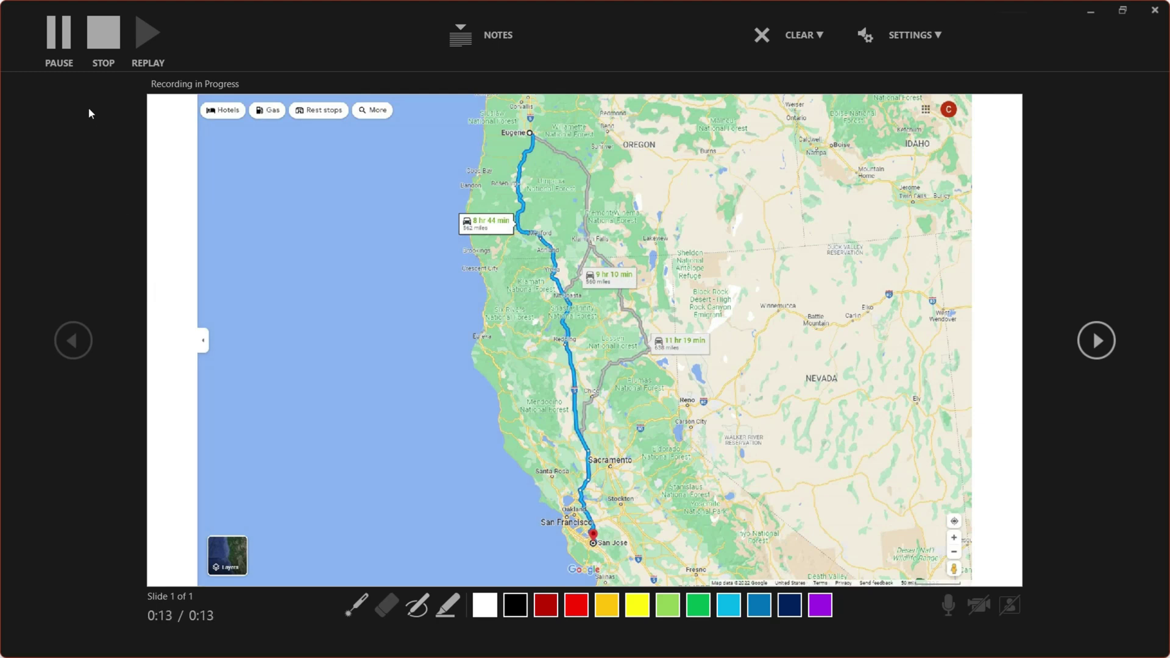
click(99, 42)
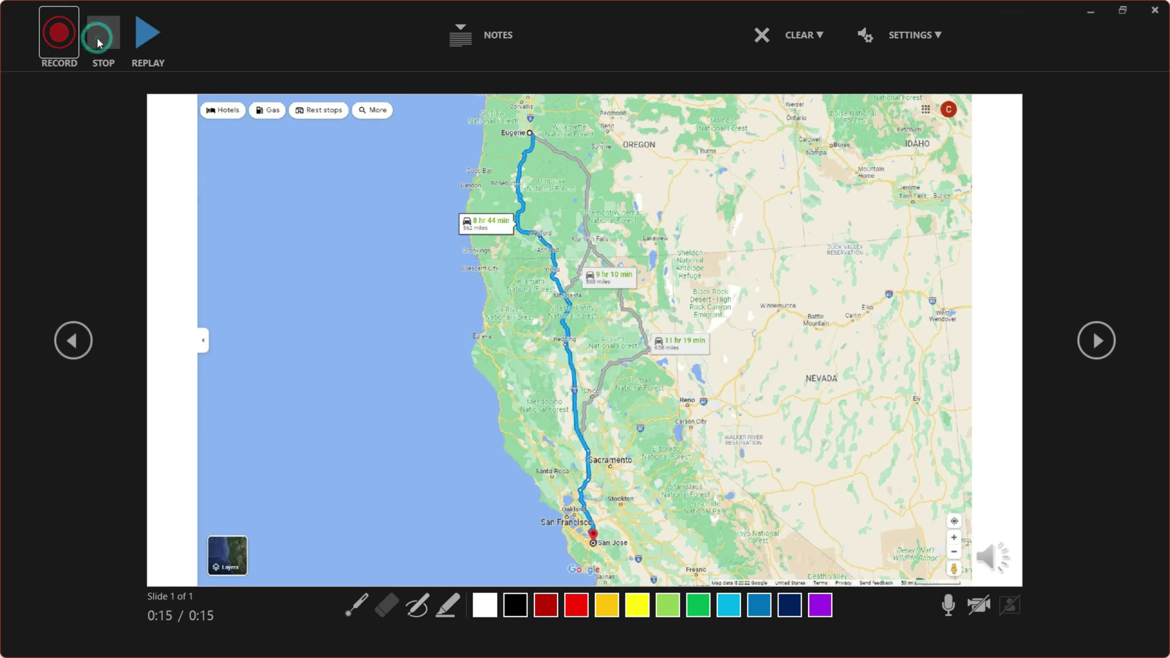
click(147, 35)
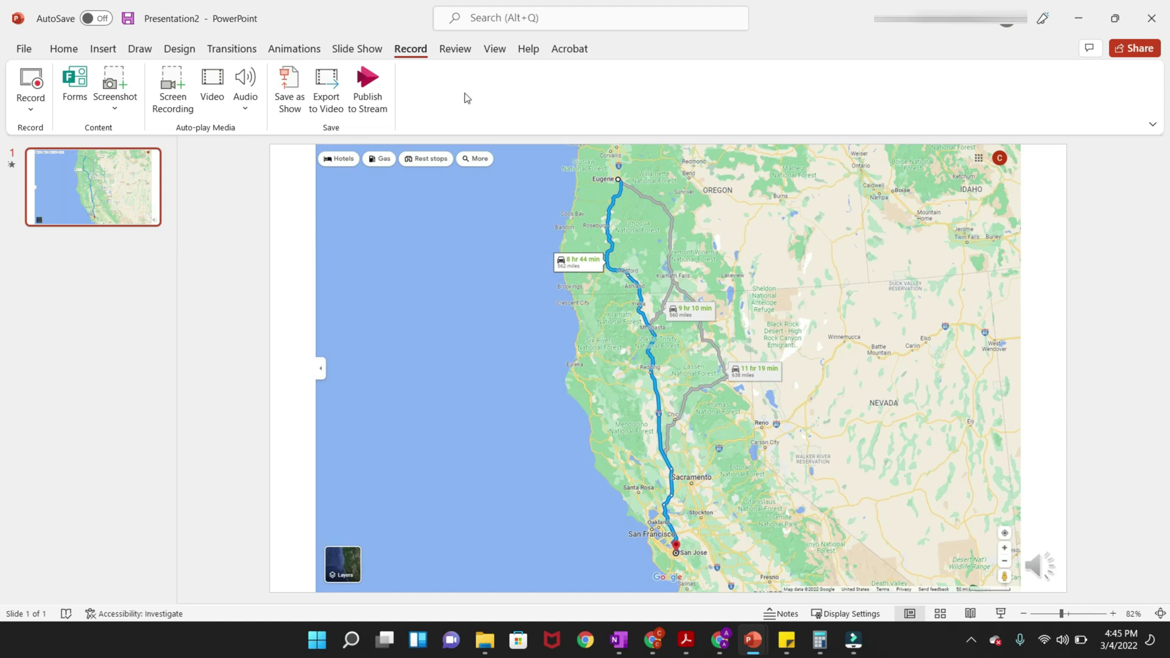
Start exporting the presentation as a Full HD (1080p) video that uses the recorded timings and narrations.
click(333, 109)
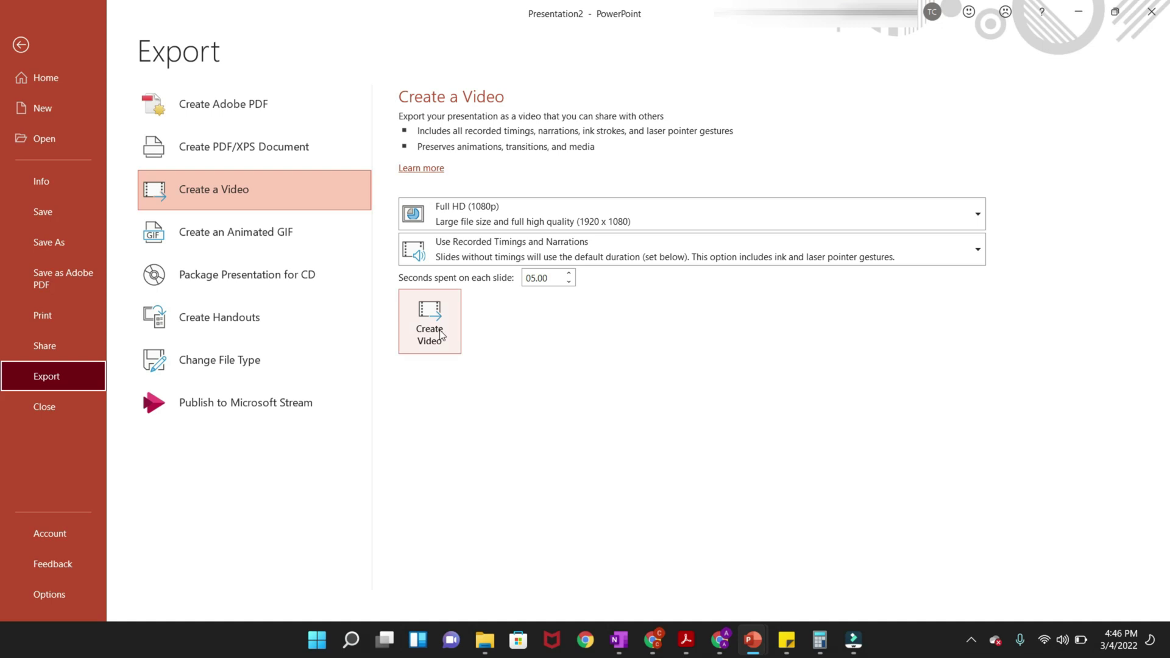
click(977, 216)
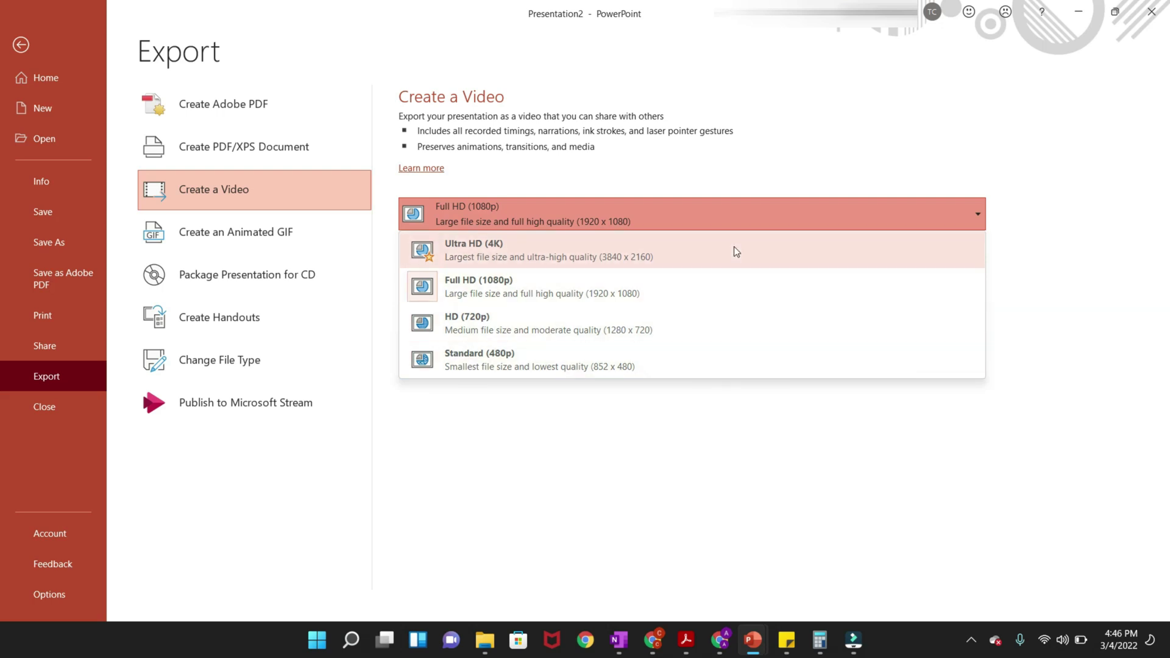
click(1031, 154)
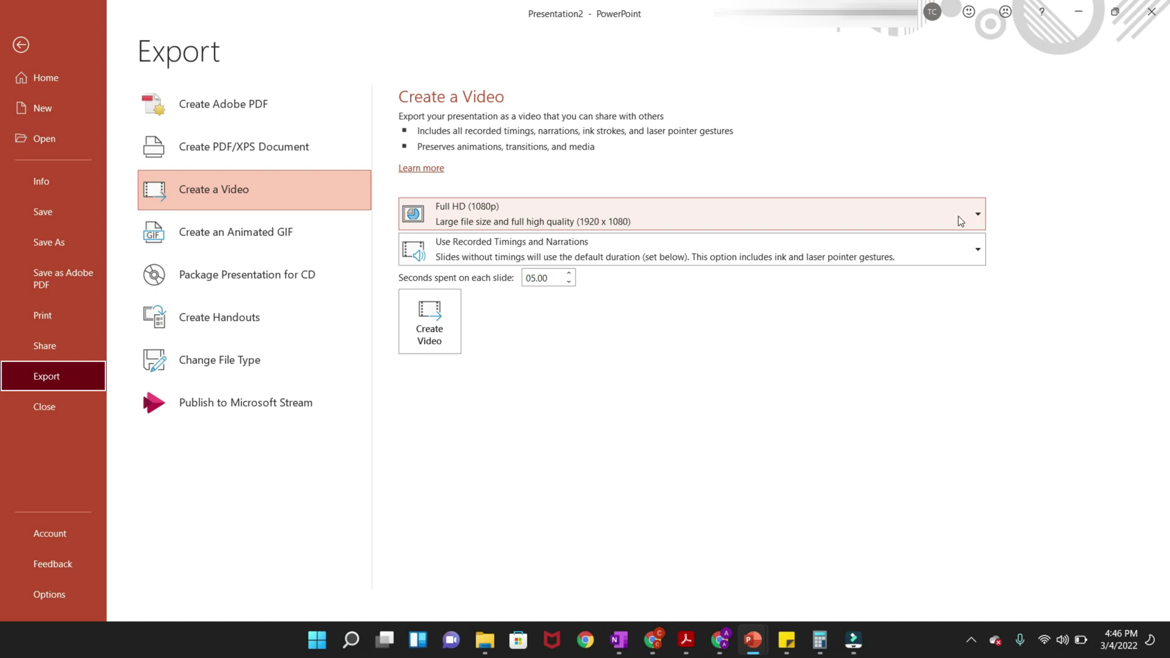
click(440, 330)
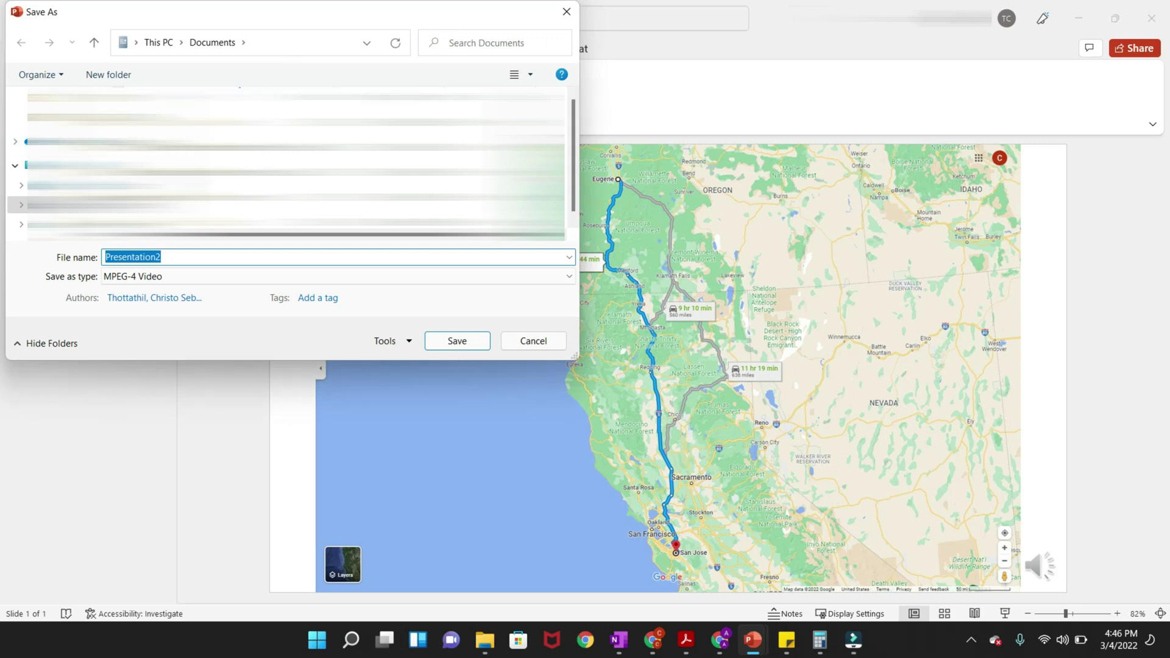
Save the video to the Desktop as an MPEG-4 file named MapAnnimation.
scroll(91, 165, up, 3)
click(61, 122)
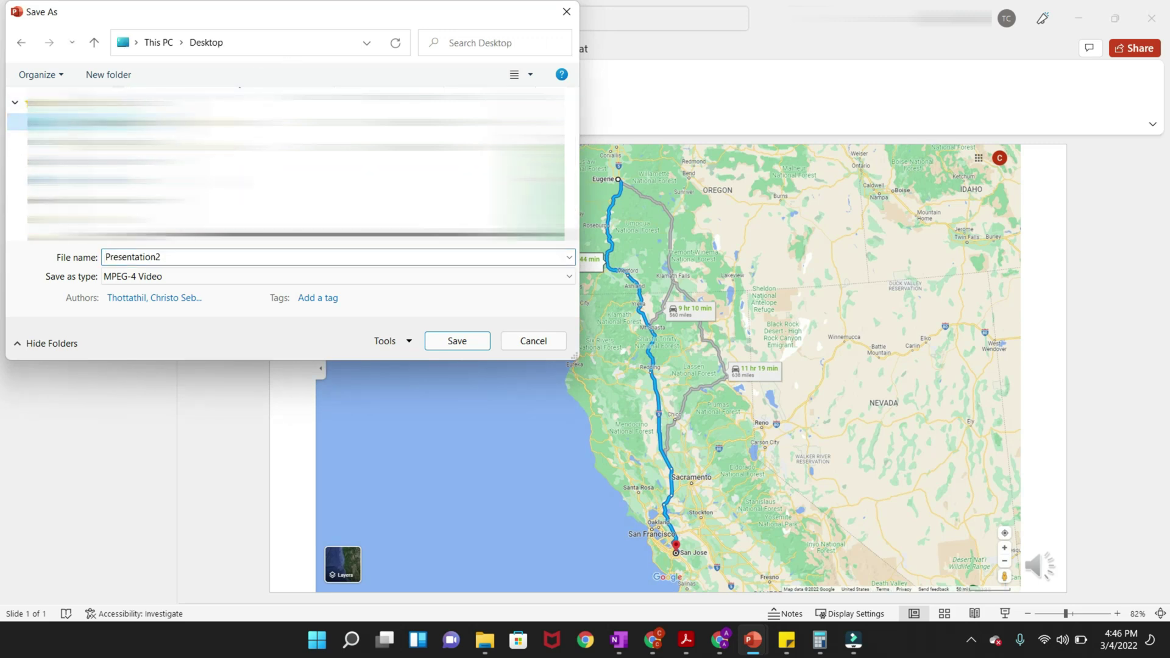
double_click(189, 252)
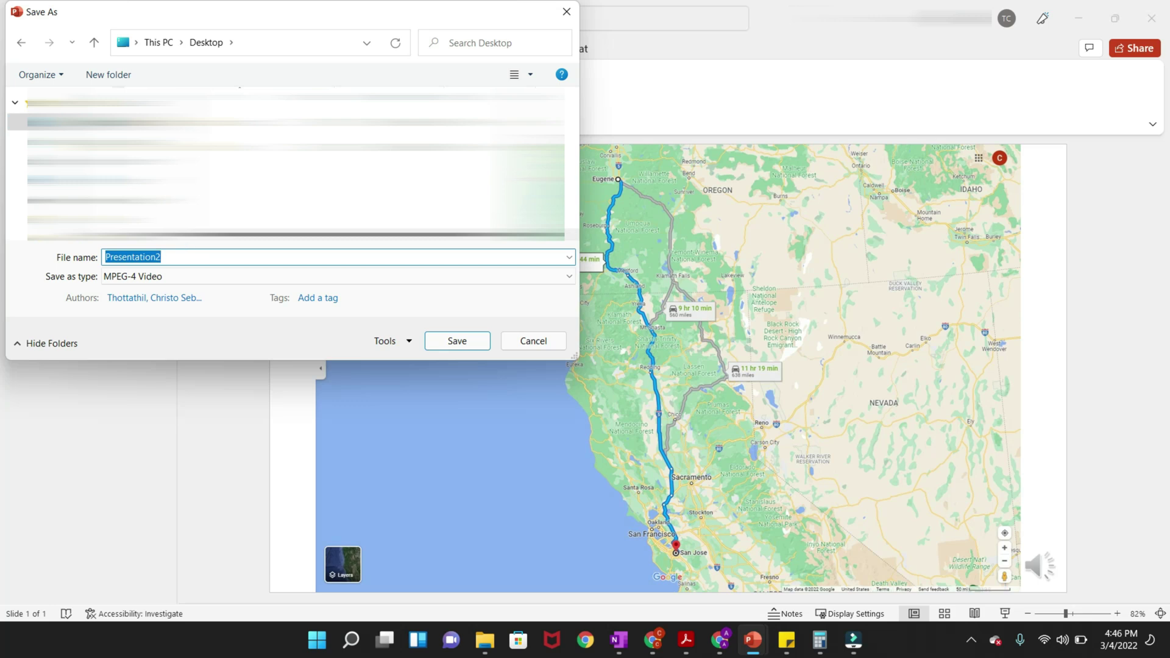
text(MapAnnimation)
key(Return)
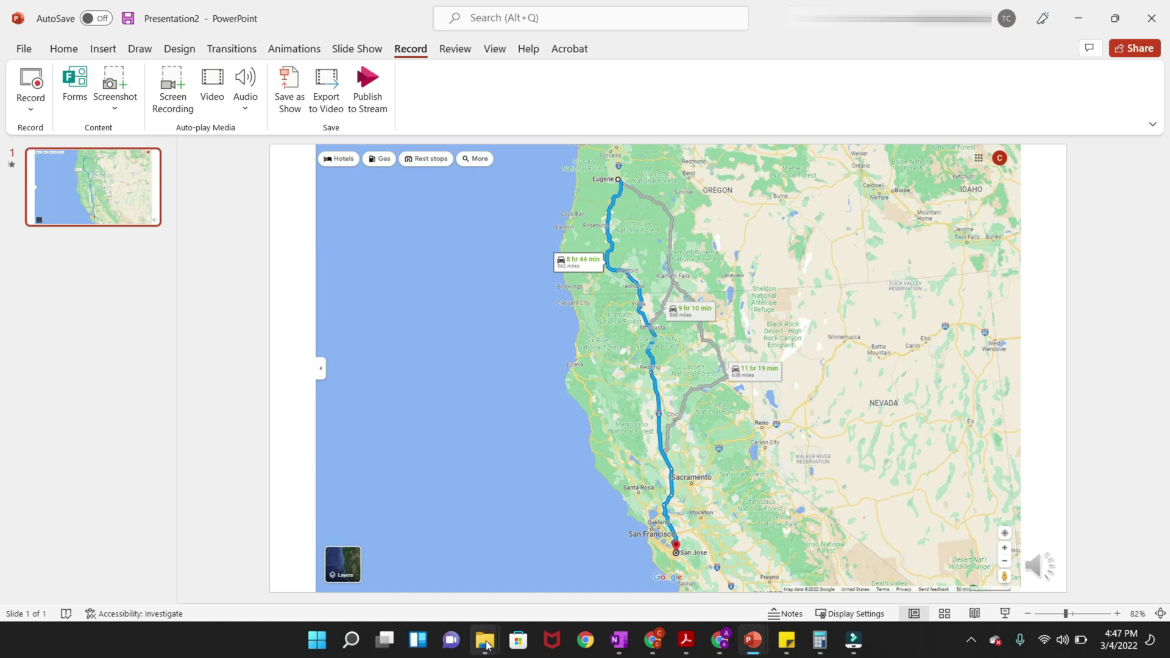
Switch to the Desktop folder in File Explorer and play the exported MapAnimation video.
click(487, 645)
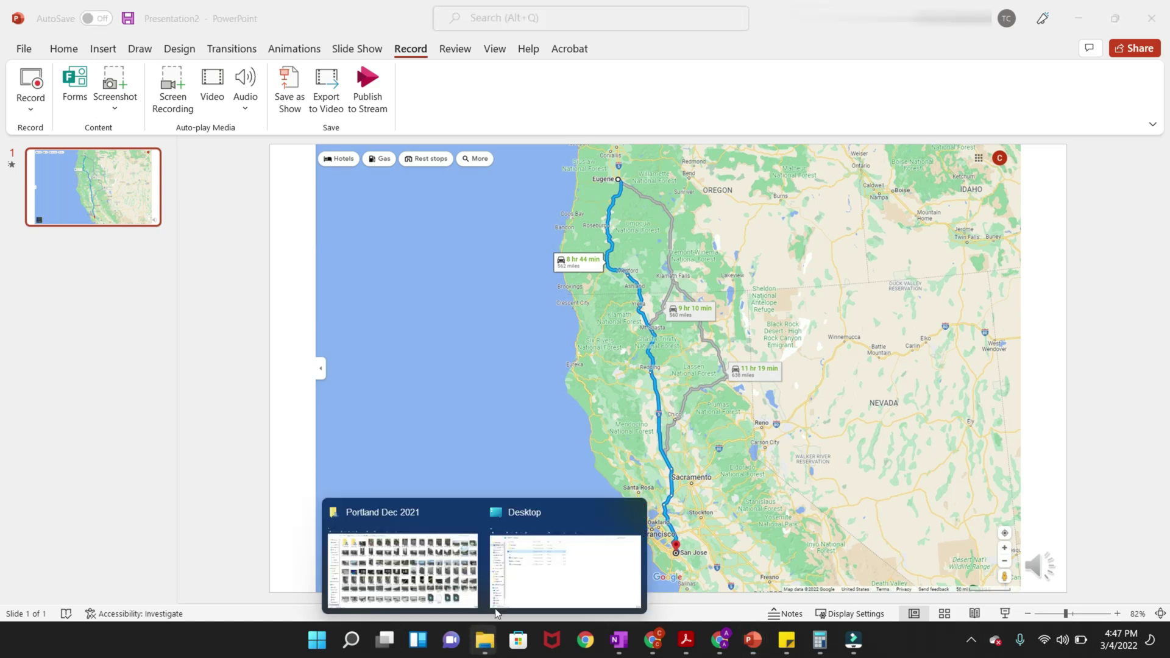
click(545, 576)
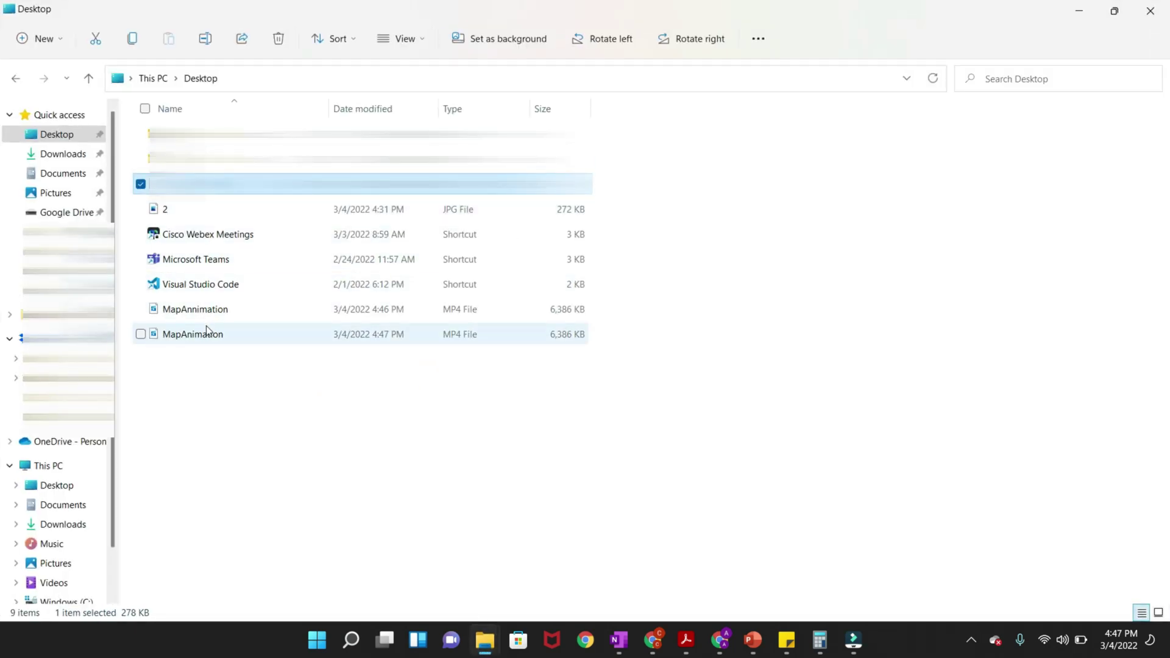
double_click(205, 337)
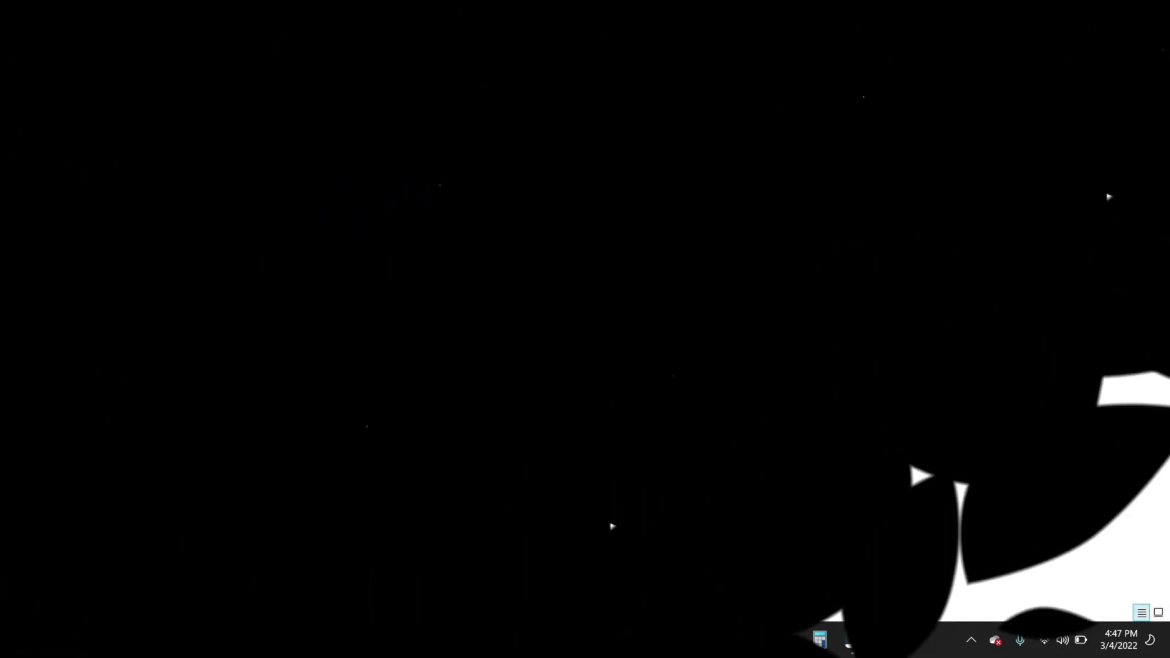